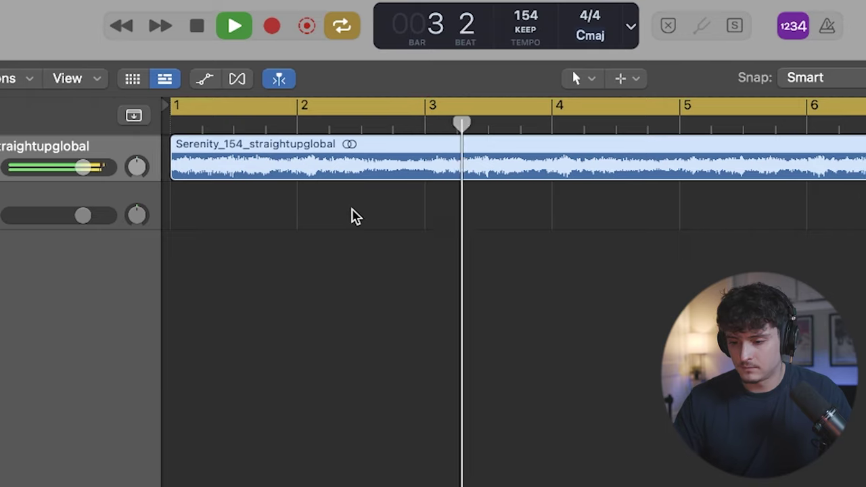
- Delete the empty Inst 1 software instrument track
scroll(313, 183, down, 1)
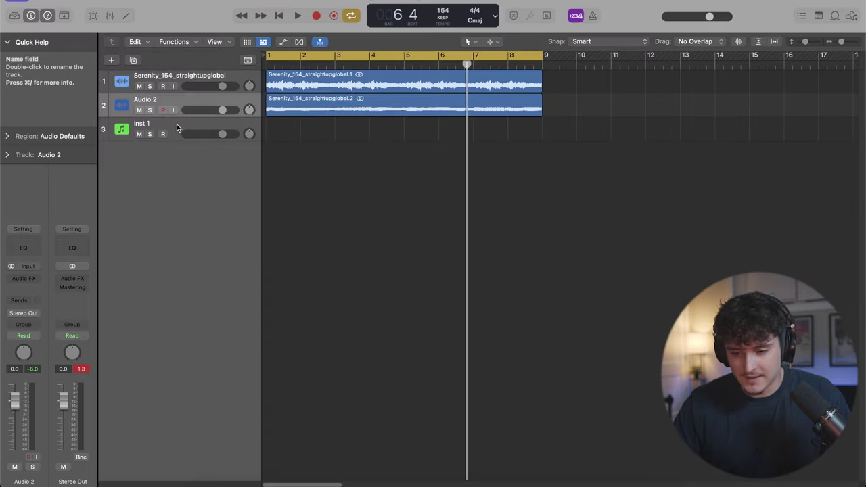
click(176, 125)
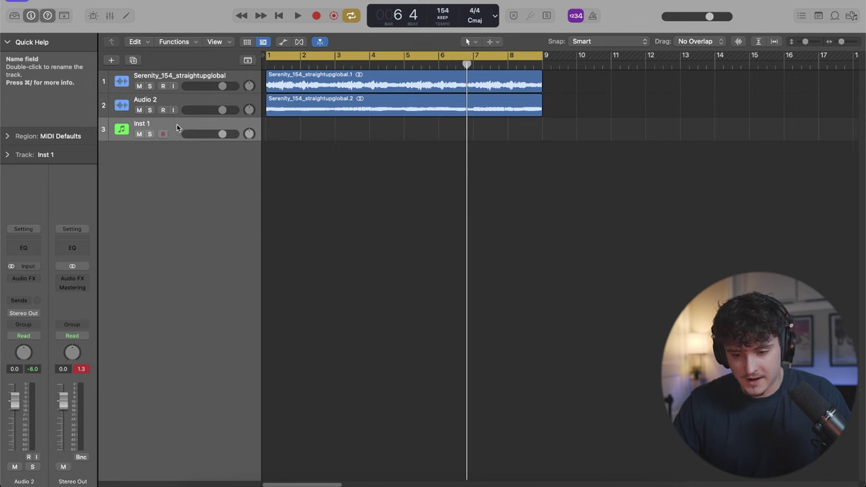
key(super+BackSpace)
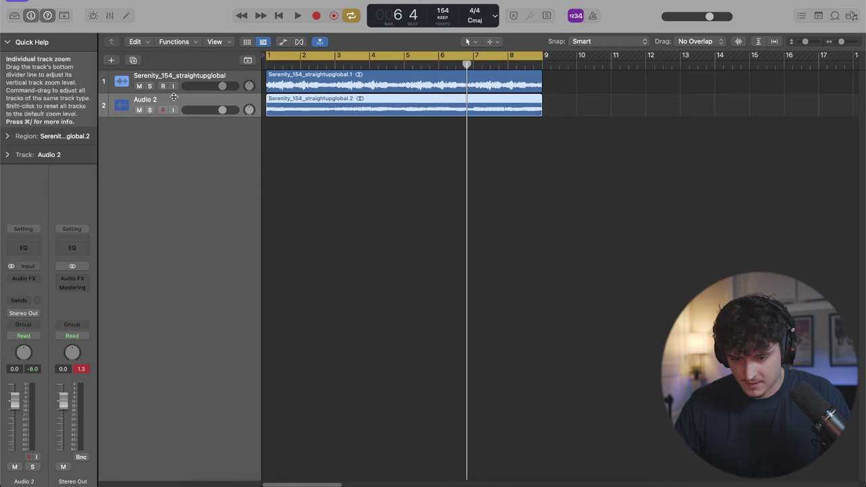
- Create one new software instrument MIDI track with Quick Sampler (Single Sample) as its instrument
click(112, 61)
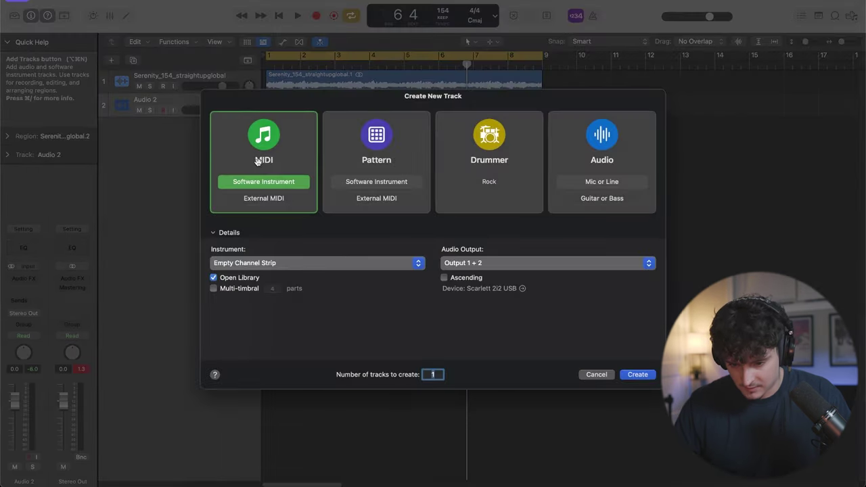
click(248, 263)
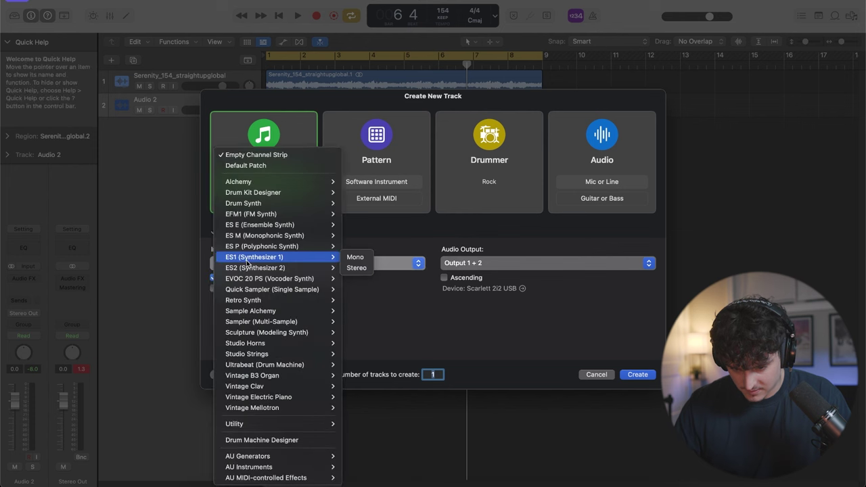
mouse_move(288, 327)
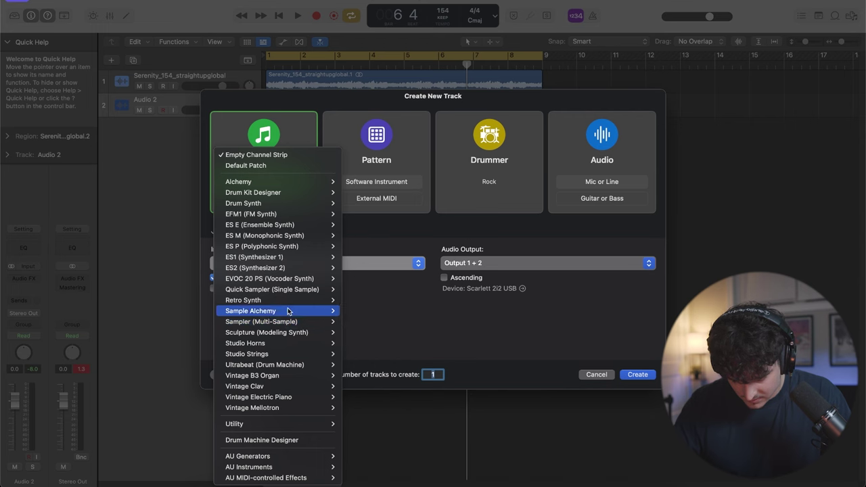
click(355, 289)
click(634, 374)
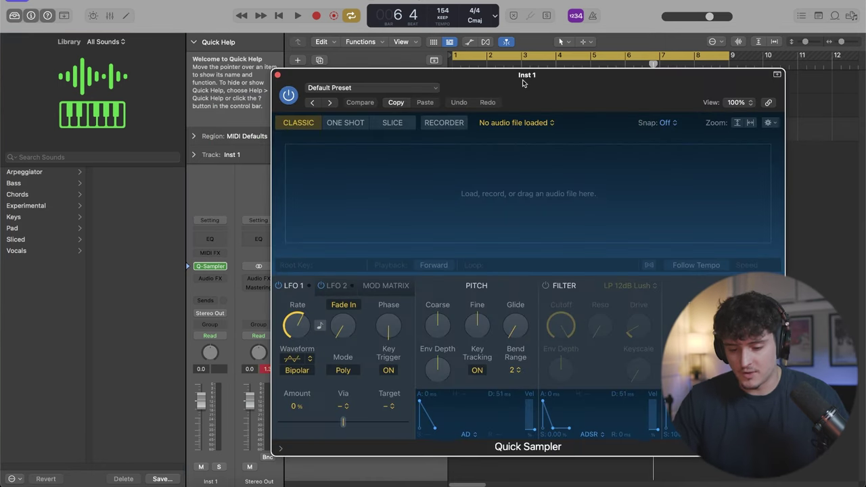
- In Finder, open the SNARE folder of CYBËR - Drum Kit and load "snare - kant change.wav" into Quick Sampler
click(200, 485)
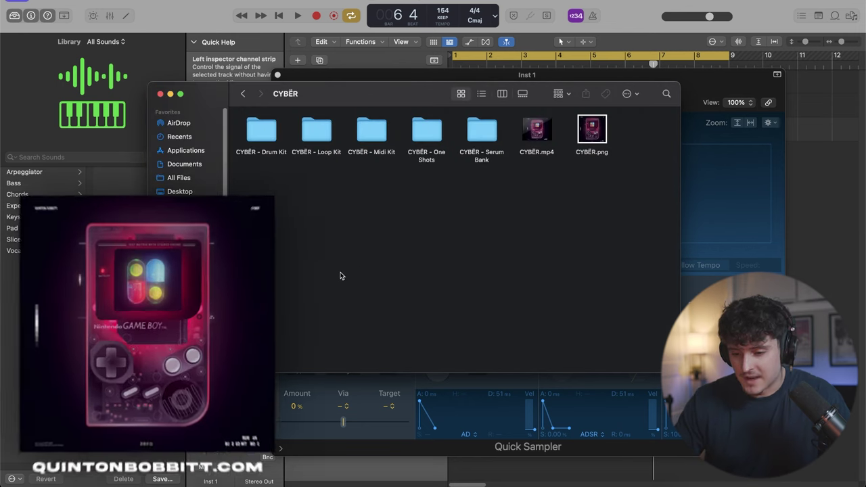
double_click(264, 132)
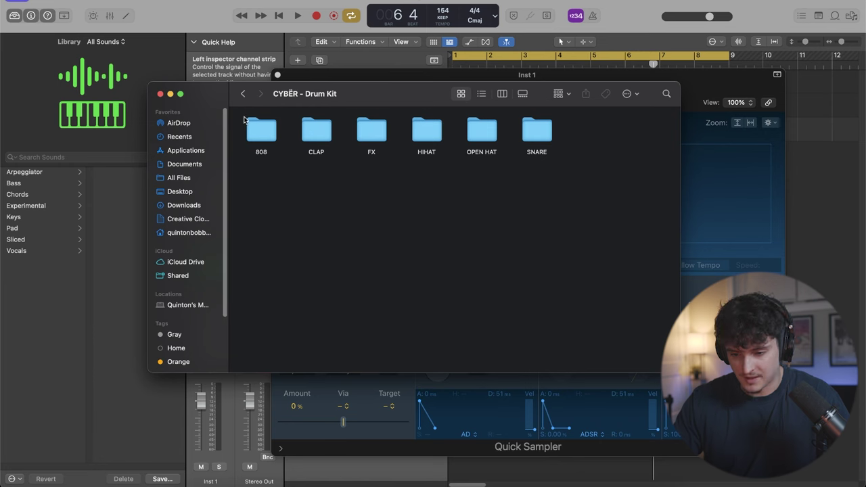
click(318, 128)
double_click(541, 137)
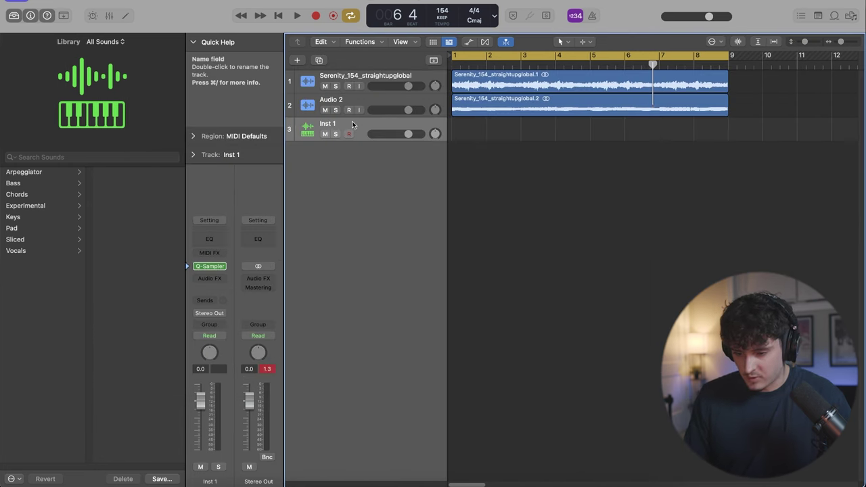
- Open the Step Sequencer for the snare track and return the playhead to the start of bar 1
key(p)
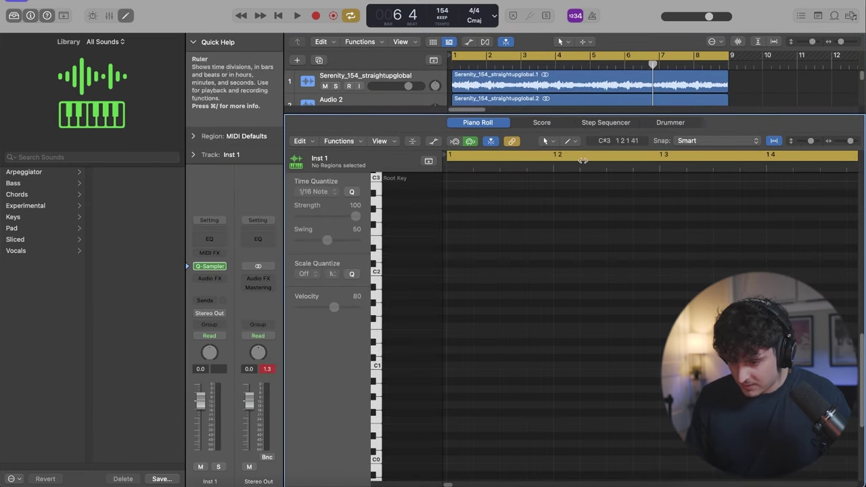
click(597, 122)
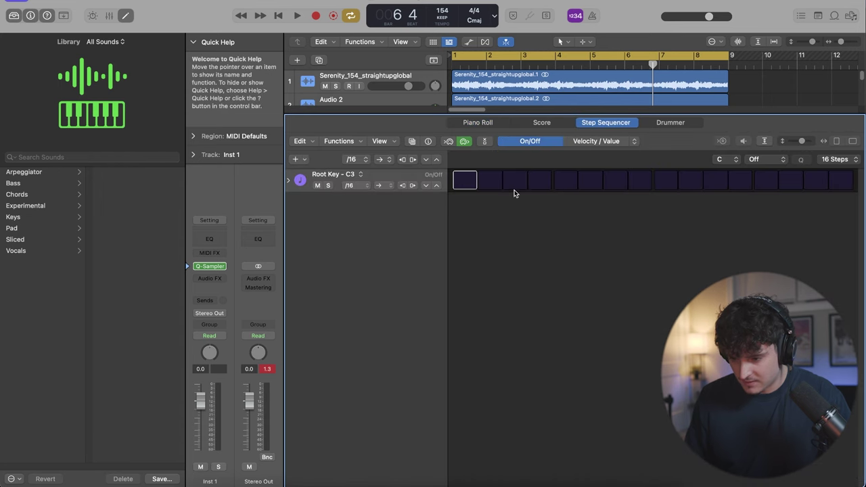
click(567, 187)
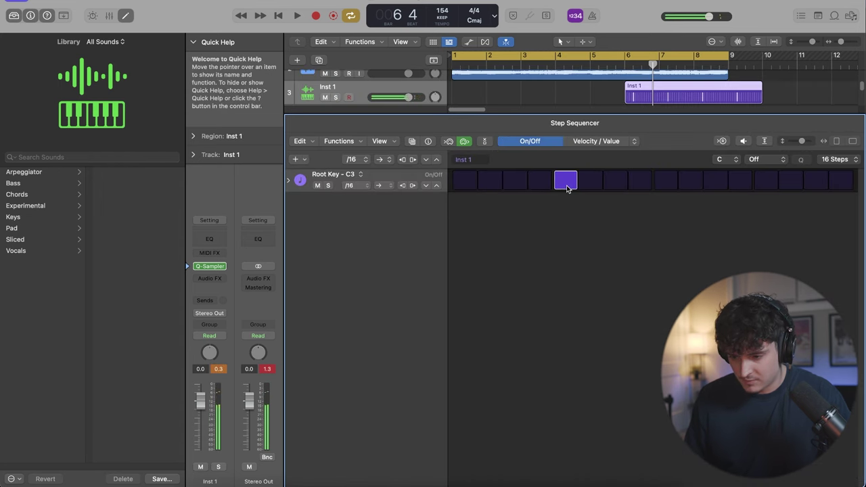
key(super+z)
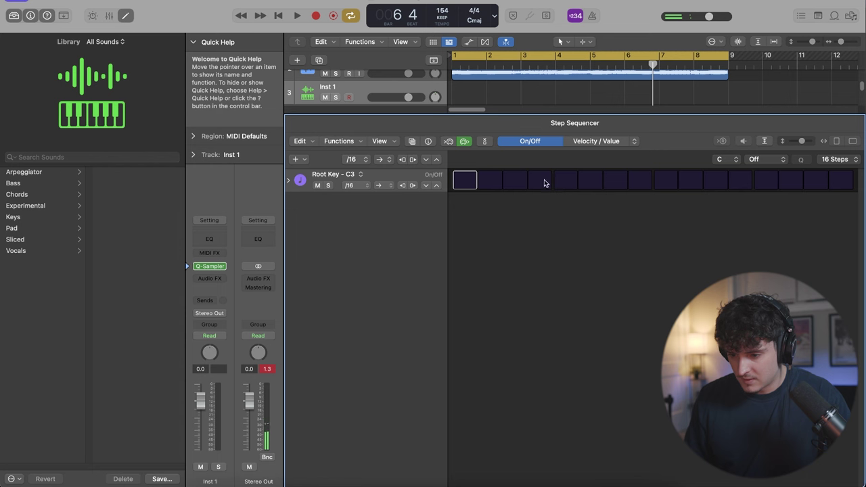
key(Return)
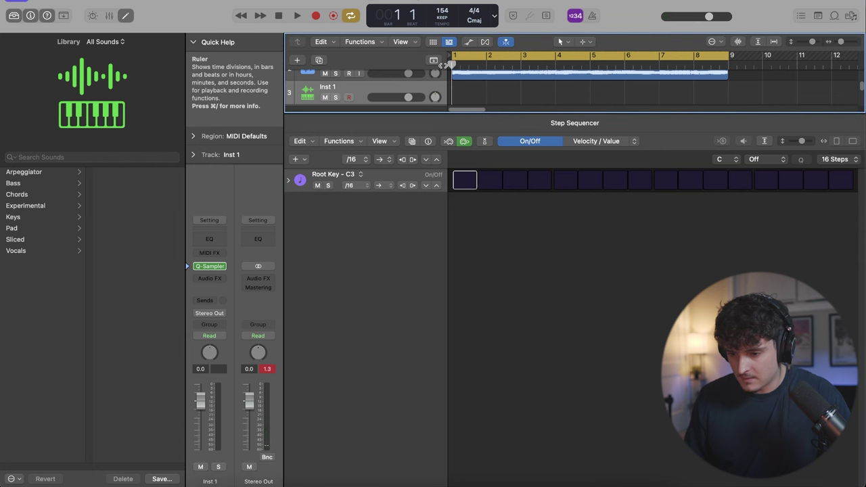
- Create a snare pattern from bar 1 with a hit only on step 9 of 16, and play it back
click(562, 181)
key(space)
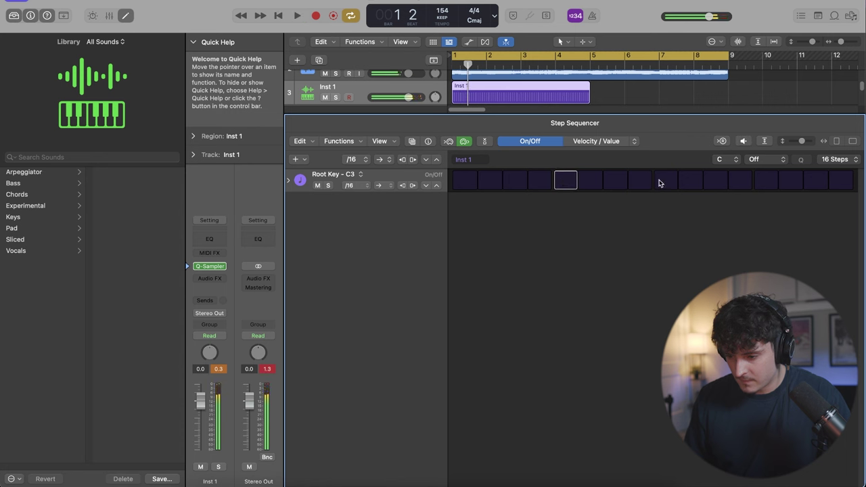
click(660, 181)
key(space)
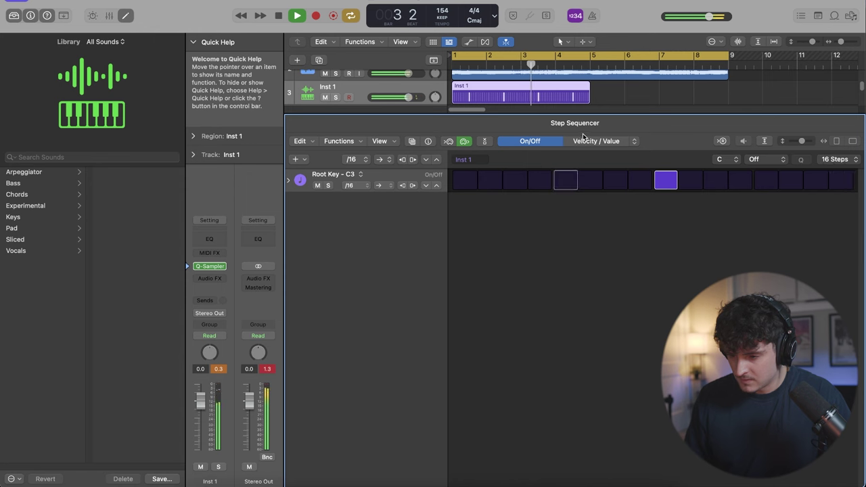
- Close the editor and loop the snare pattern region up to bar 9, level with the end of the audio regions
key(p)
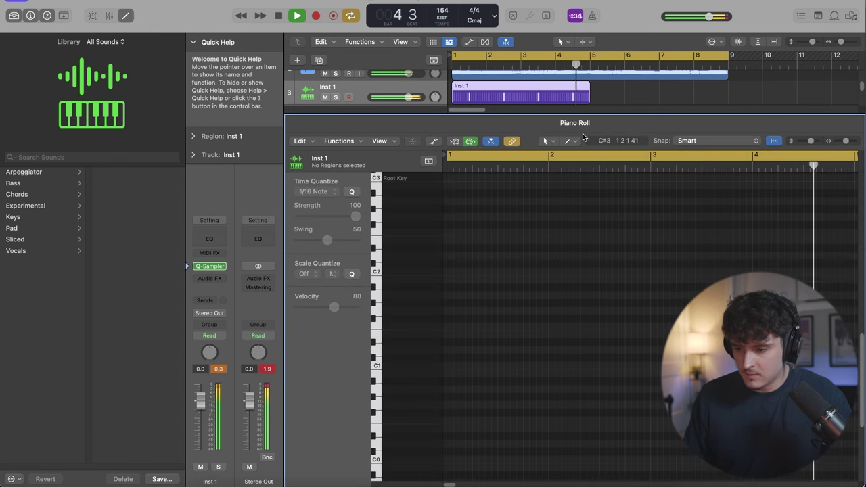
click(591, 85)
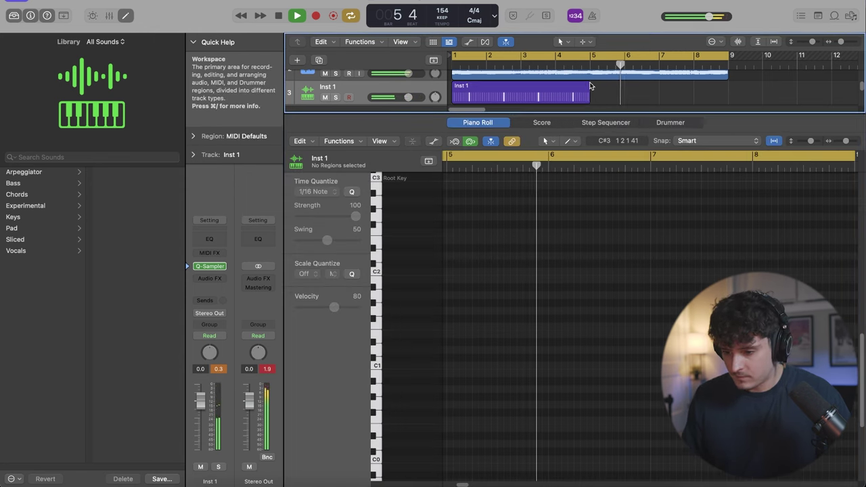
key(p)
click(567, 124)
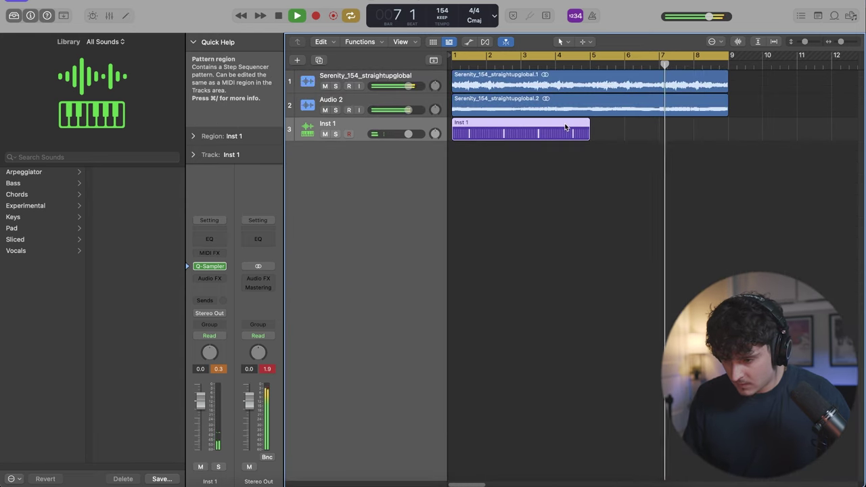
drag(589, 122, 723, 123)
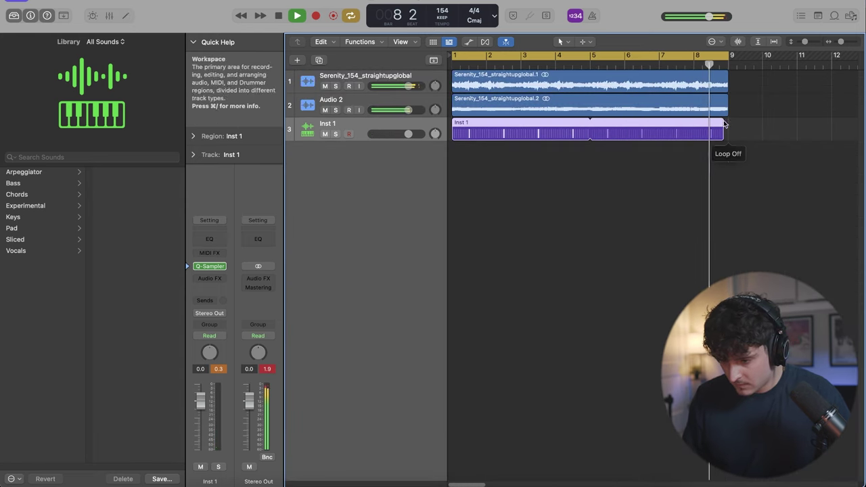
drag(721, 122, 728, 123)
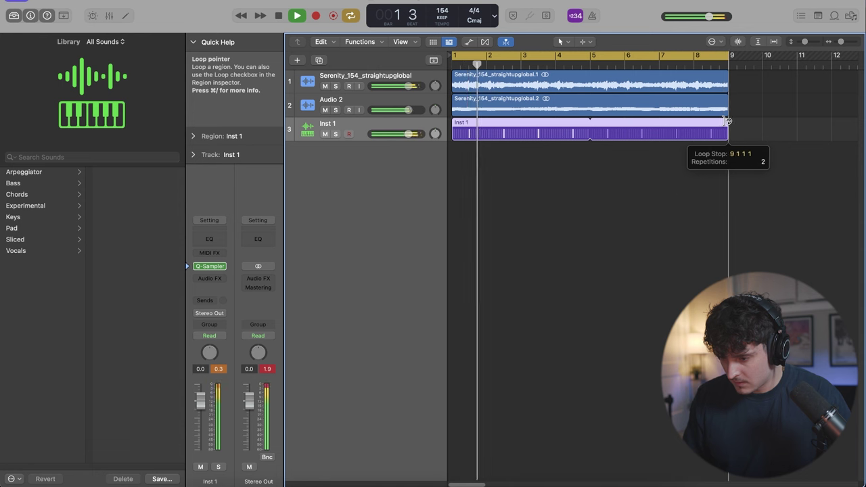
- Set the snare track's volume to +1.5 dB and duplicate the track to hold another drum sample from Finder
drag(408, 134, 411, 134)
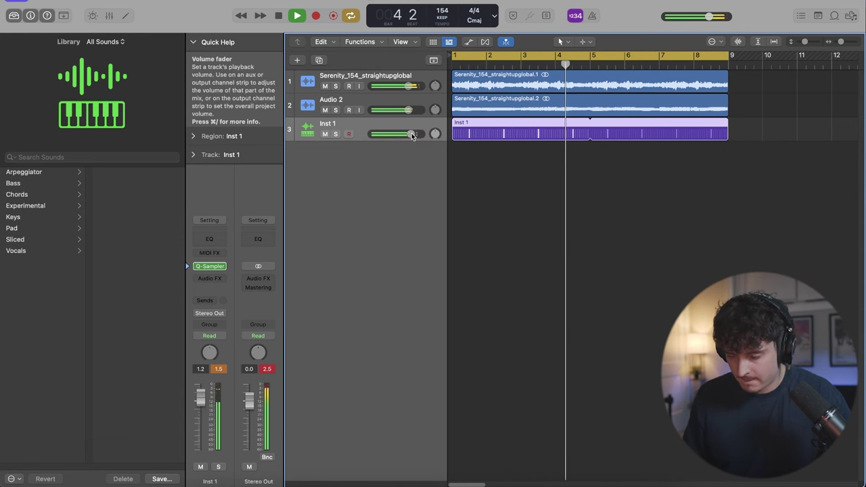
drag(411, 135, 410, 134)
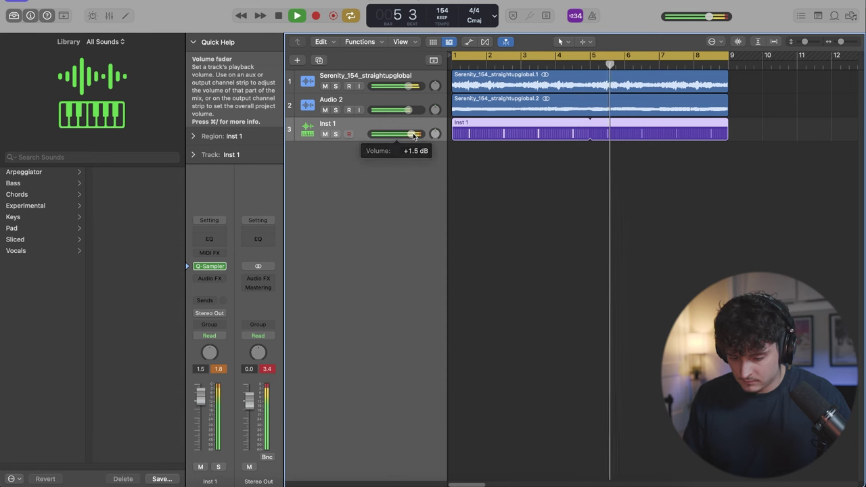
key(super+d)
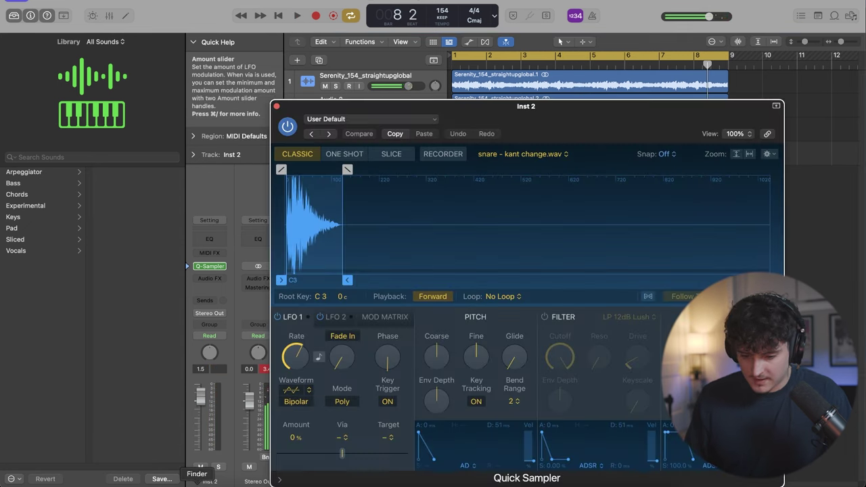
click(196, 486)
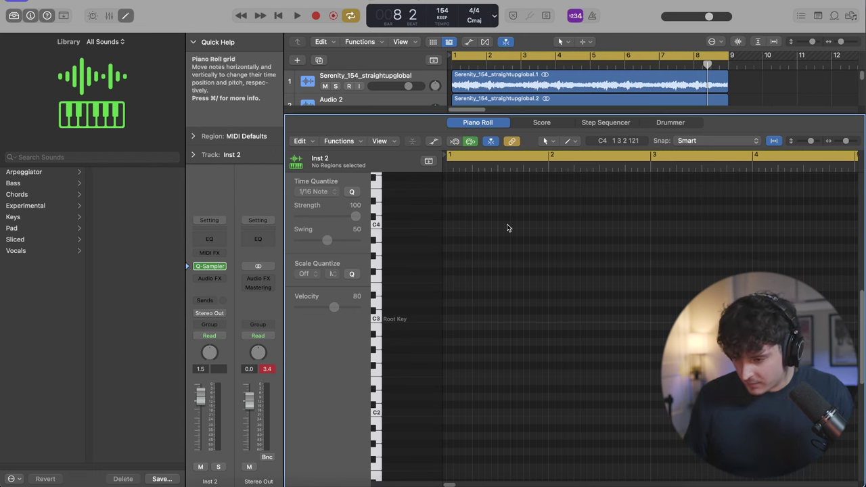
click(603, 123)
click(464, 180)
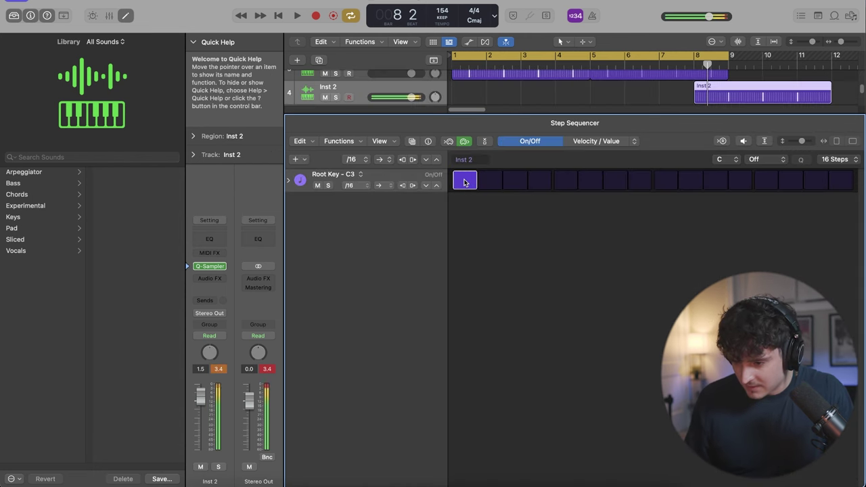
click(710, 94)
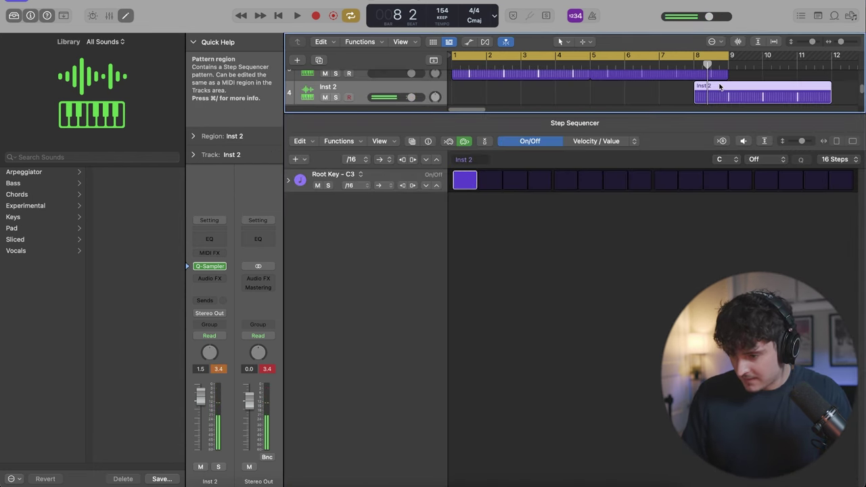
key(Delete)
- Start a new 16-step pattern at bar 1 on the Inst 2 track with a hit on step 1
mouse_move(452, 169)
mouse_down()
mouse_move(459, 169)
mouse_move(451, 169)
mouse_up()
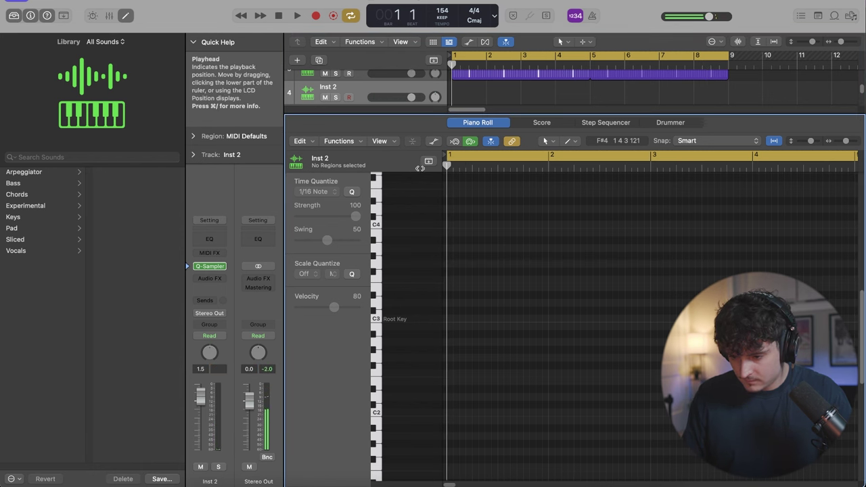
click(604, 122)
click(464, 181)
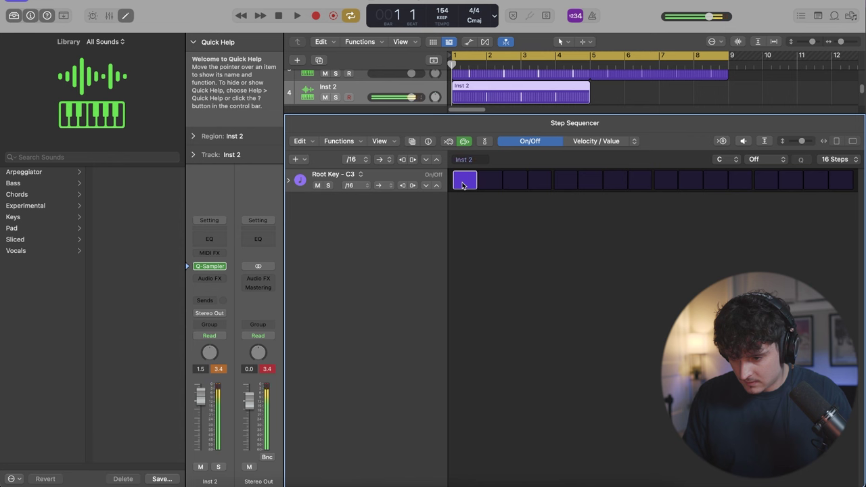
- Try a denser pattern by filling consecutive steps on Inst 2, play it, and clear every step
click(500, 181)
key(space)
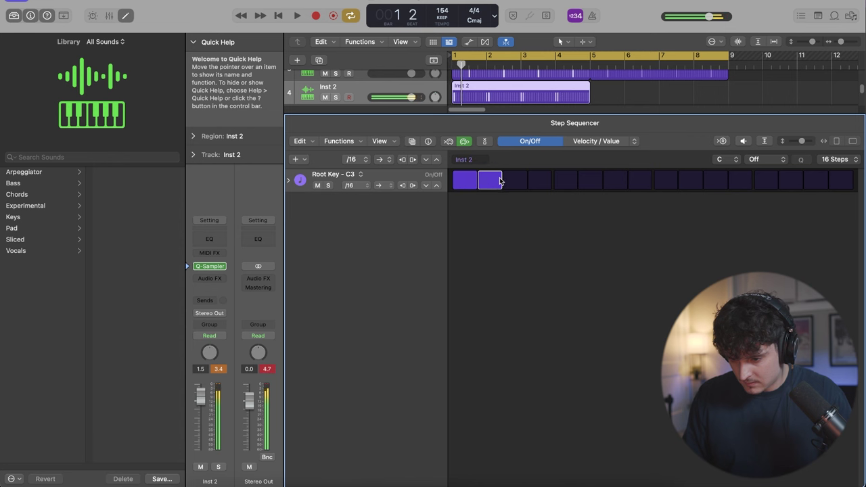
click(514, 180)
drag(562, 180, 840, 180)
key(space)
drag(464, 180, 831, 173)
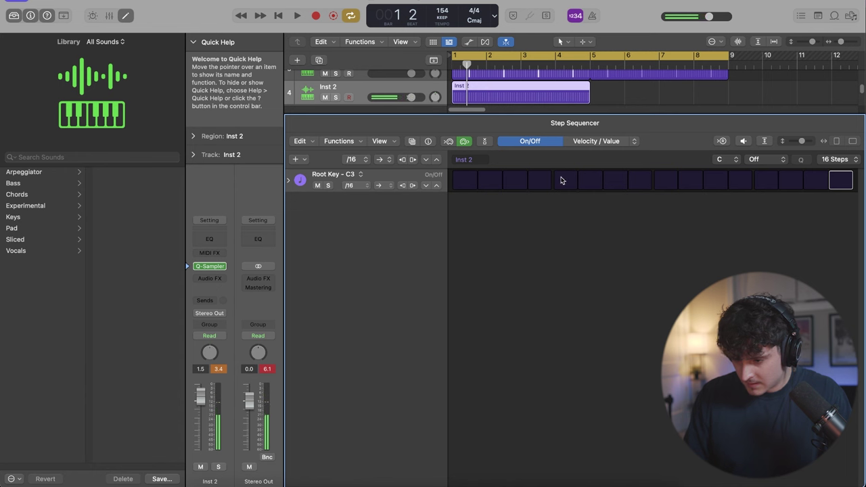
- Activate every other step of the Inst 2 pattern, from step 1 through step 15, and play it back
click(465, 189)
click(515, 186)
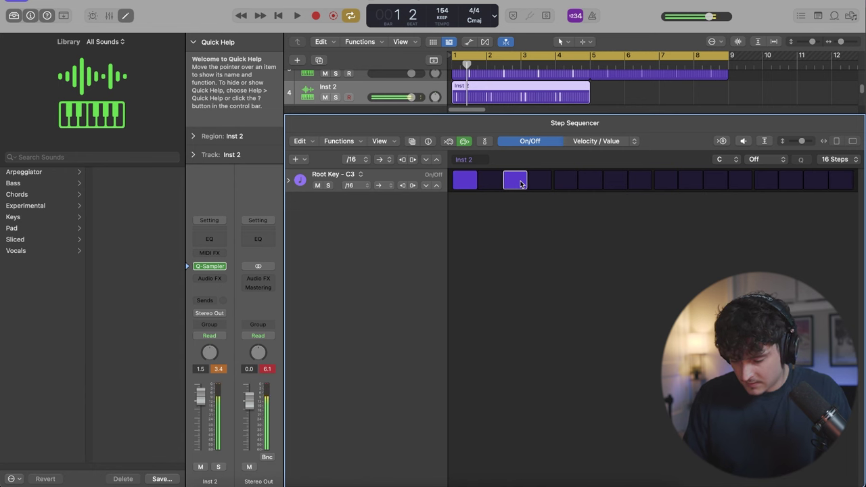
key(super+d)
key(super+z)
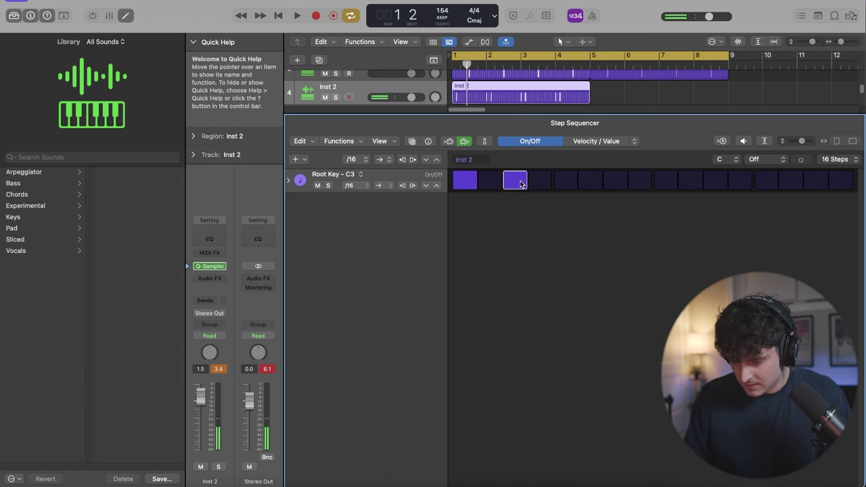
drag(520, 184, 815, 180)
key(space)
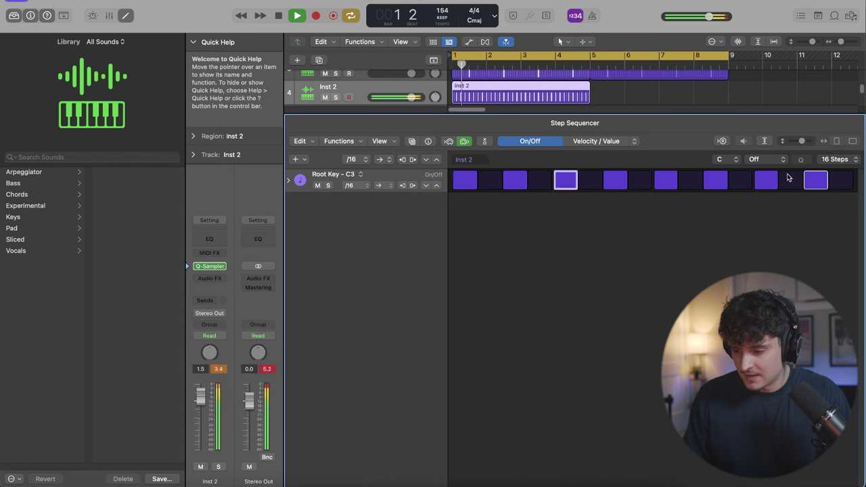
- Lower the velocities of steps 3, 7, 11 and 15 in the Inst 2 pattern to about 56–58 during playback
click(595, 140)
drag(514, 174, 512, 179)
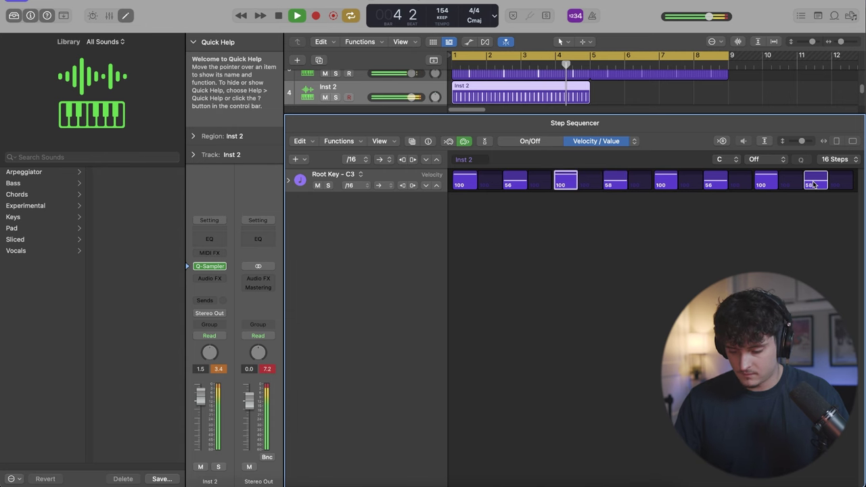
key(e)
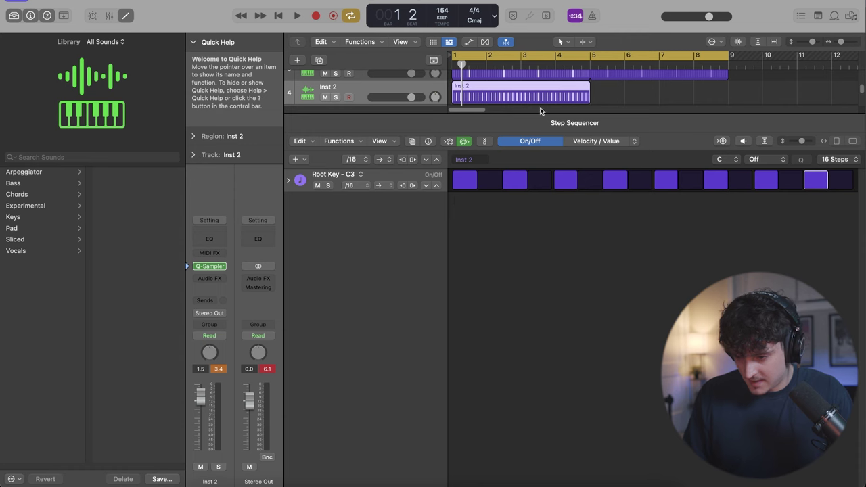
- Convert the Inst 2 pattern region to a MIDI region and open it in the Piano Roll
click(616, 97)
key(e)
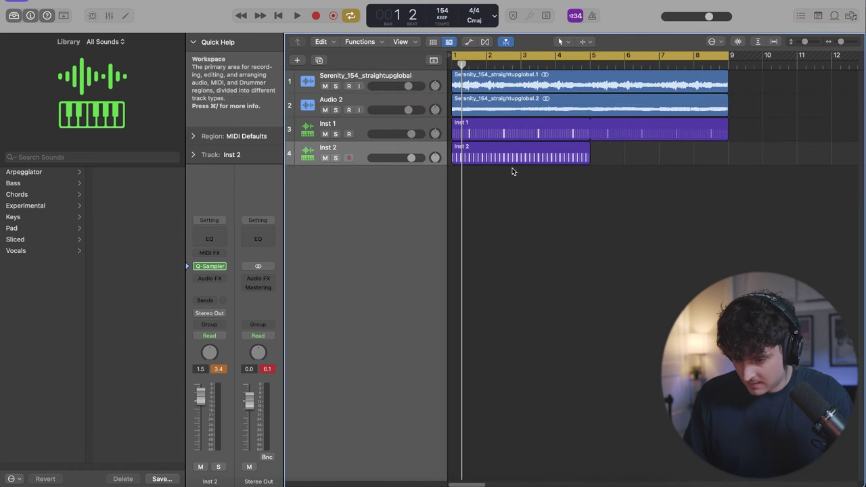
click(512, 160)
key(ctrl+alt+super+m)
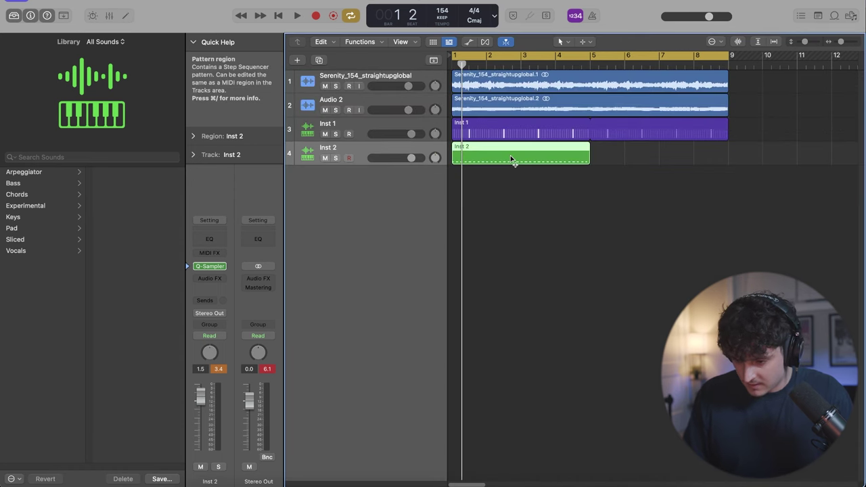
key(e)
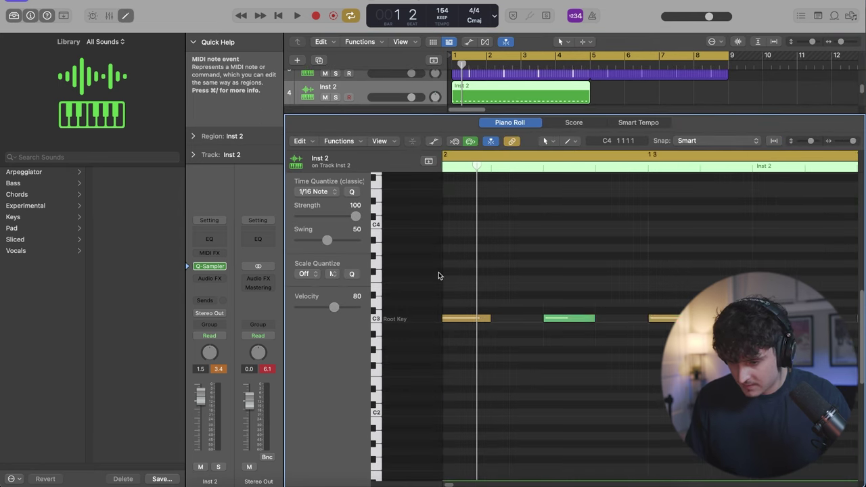
- Hide the Library and add extra C3 sixteenth notes between the existing hits in bars 1 to 4 of Inst 2, playing it back
key(y)
key(space)
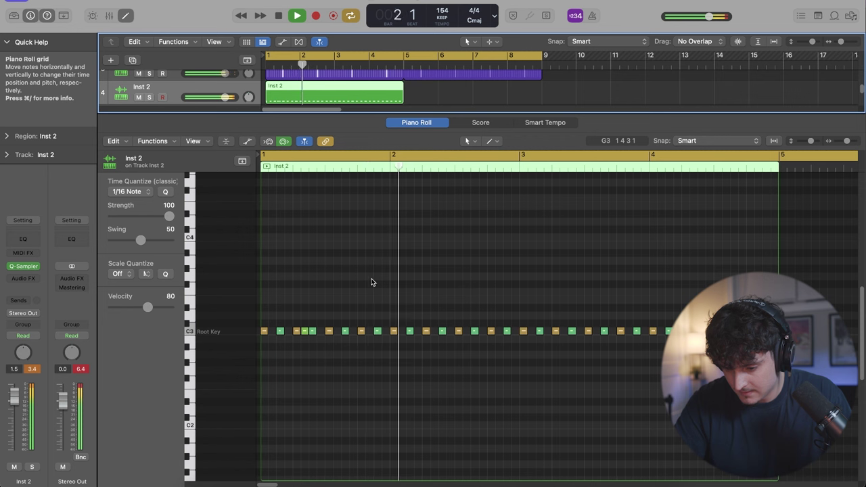
key(Return)
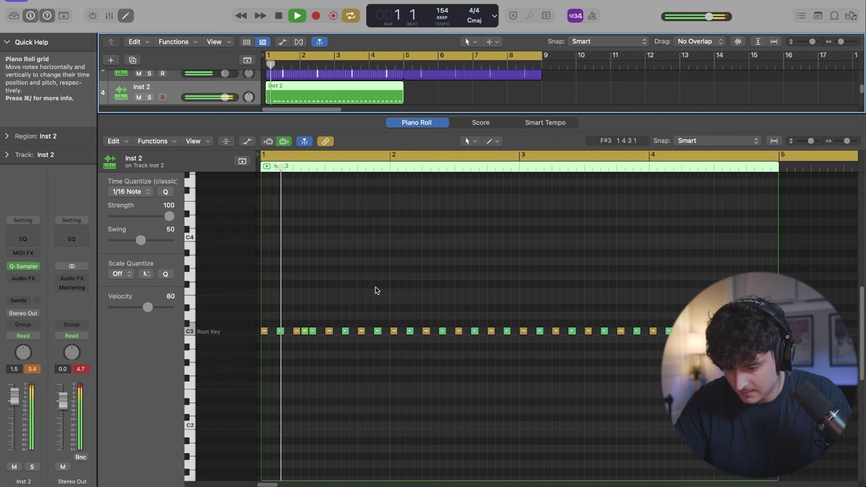
click(434, 330)
key(Return)
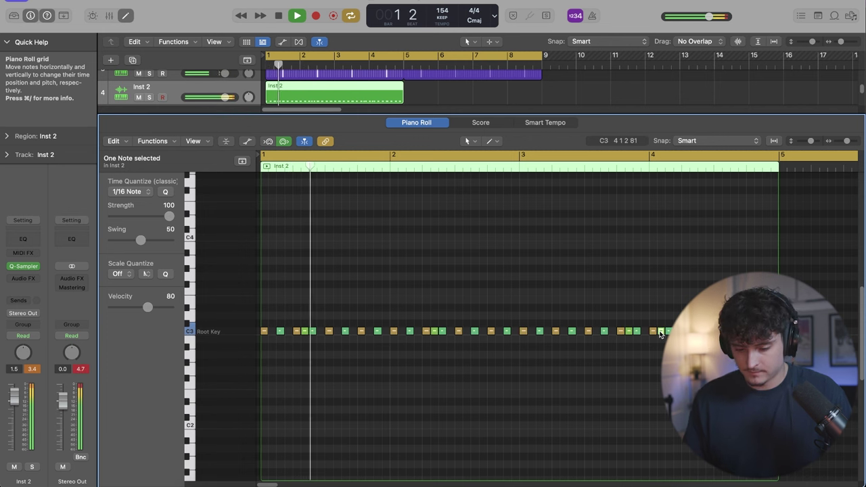
- Close the Piano Roll and loop the Inst 2 region out to bar 9
key(p)
drag(403, 143, 541, 144)
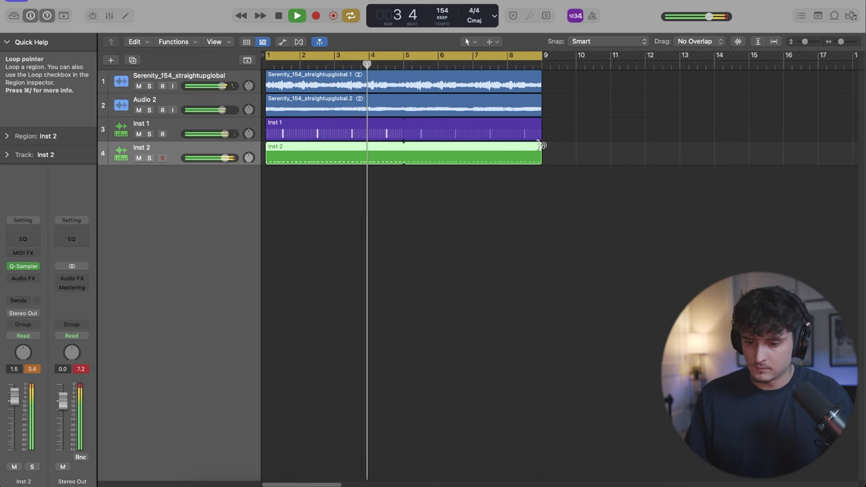
double_click(203, 458)
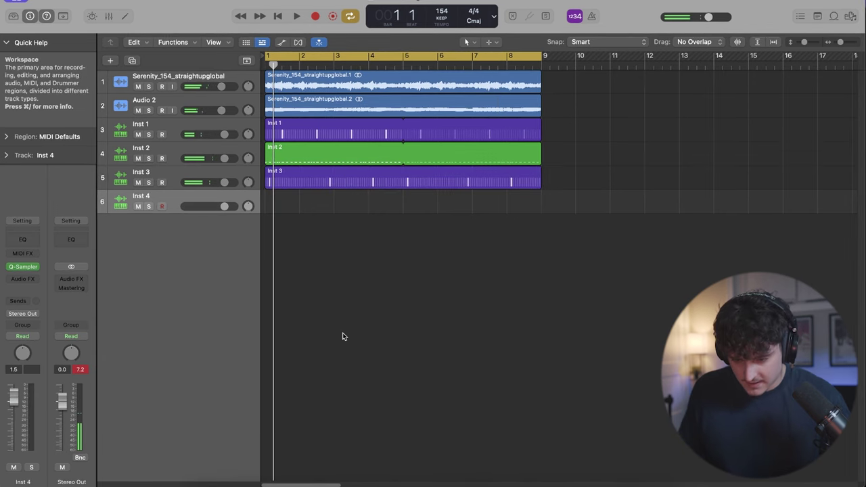
- Switch to Splice to find a sample for the Inst 4 track
key(super+space)
text(splic)
text(e)
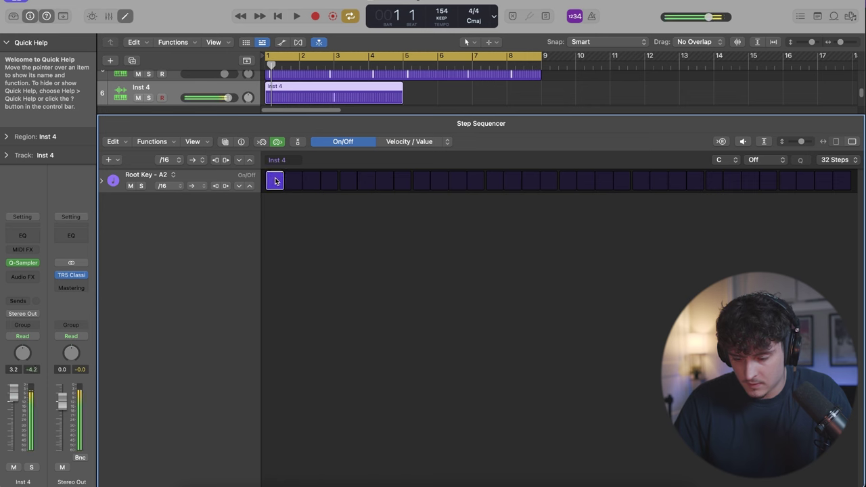
- Play the 32-step Inst 4 pattern, try hits on steps 11 and 13, and clear both
key(space)
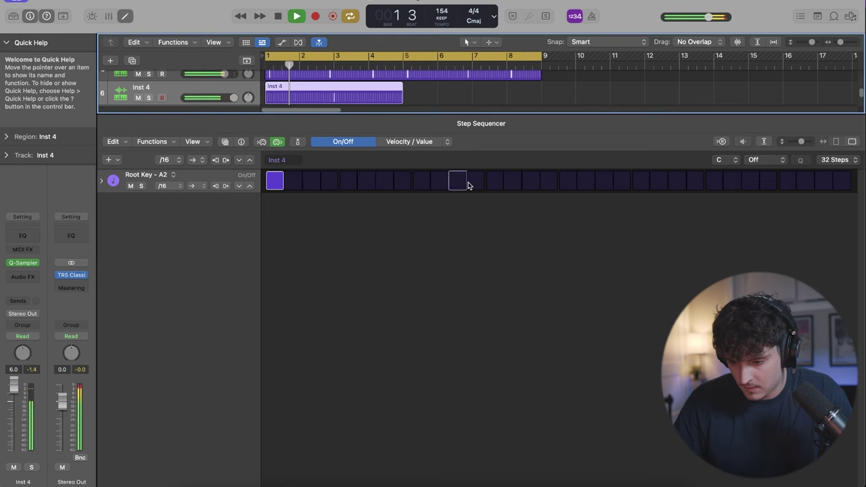
click(457, 181)
click(494, 181)
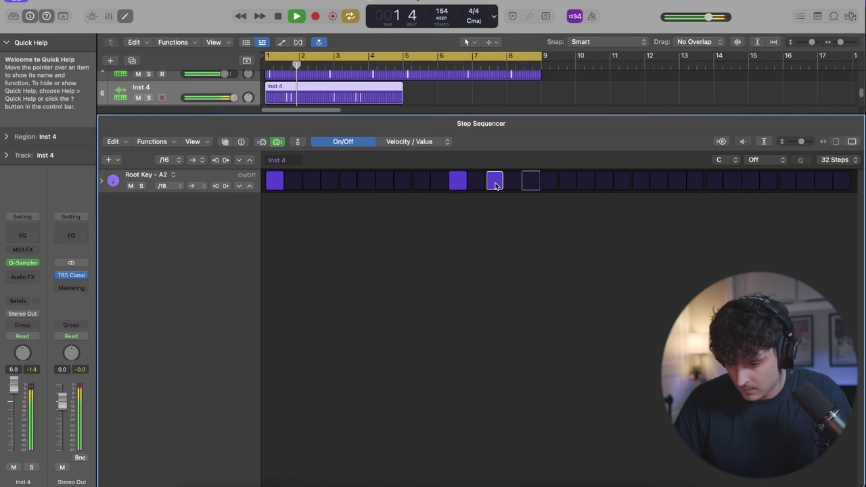
click(495, 181)
click(458, 182)
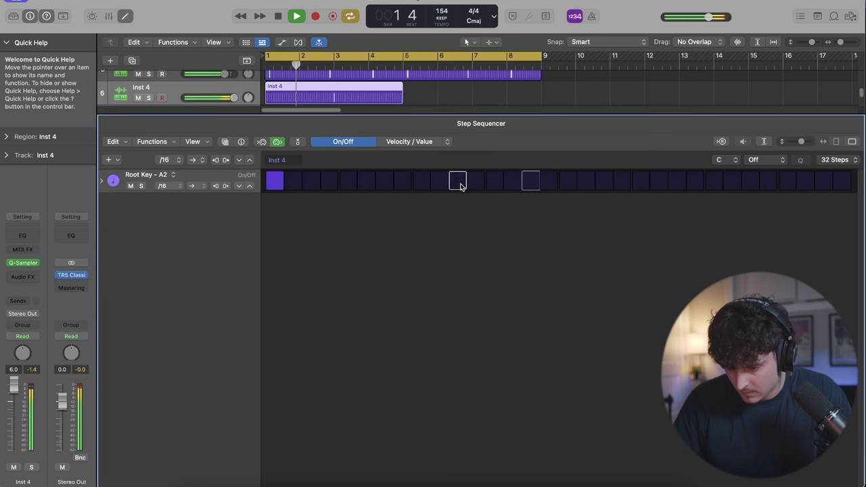
- Activate steps 13 and 21 of the Inst 4 pattern, play it back, and close the Step Sequencer
click(494, 188)
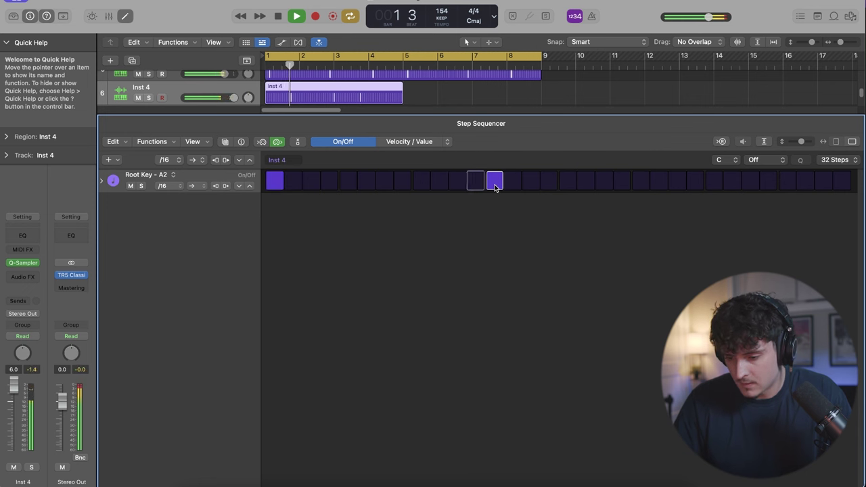
click(639, 182)
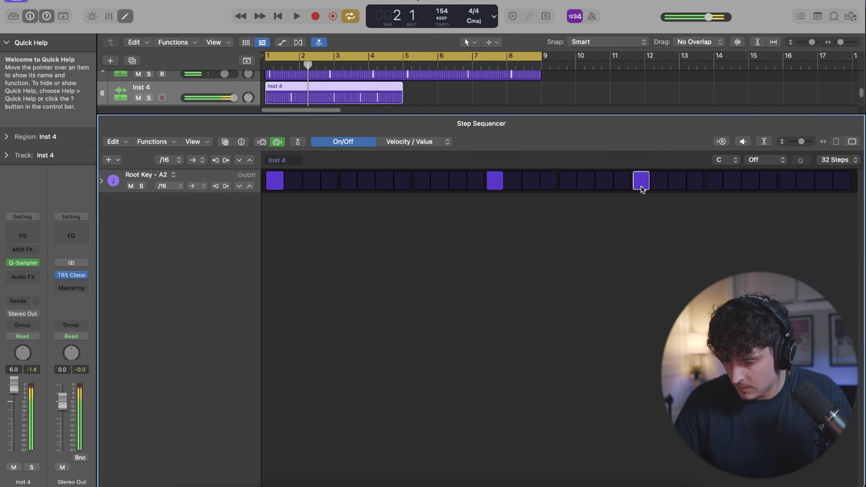
key(space)
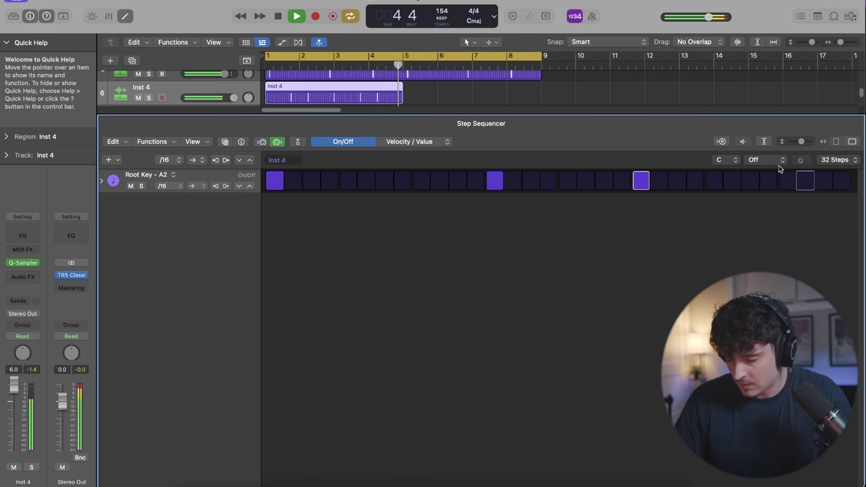
key(space)
key(p)
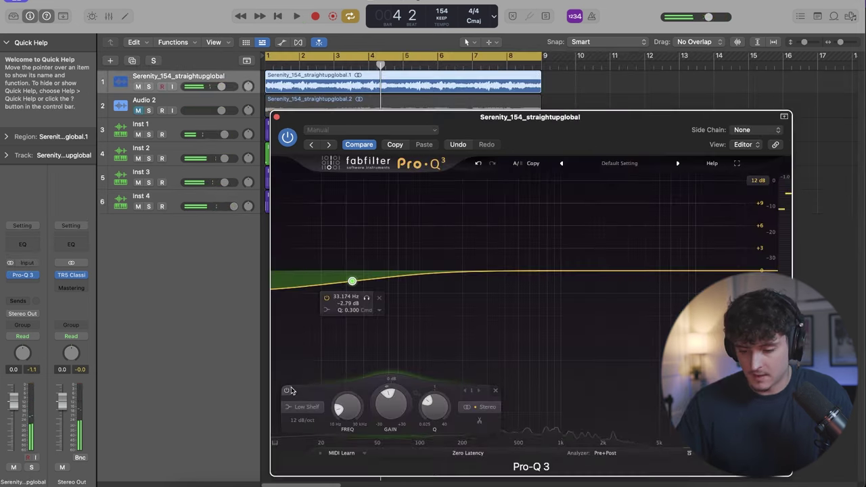
- Change the Serenity track's Pro-Q 3 band from Low Shelf to a 24 dB/oct Low Cut at about 123 Hz, checking it during playback
click(304, 406)
click(302, 336)
drag(351, 344, 430, 269)
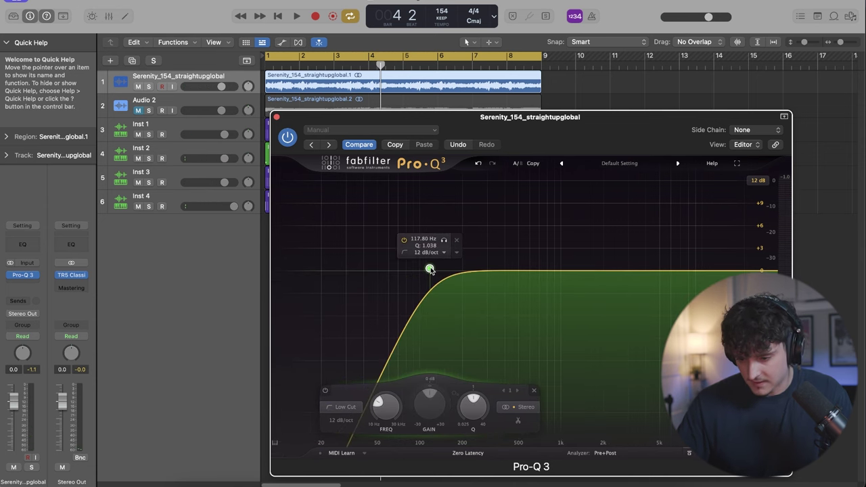
alt+shift+click(430, 270)
key(space)
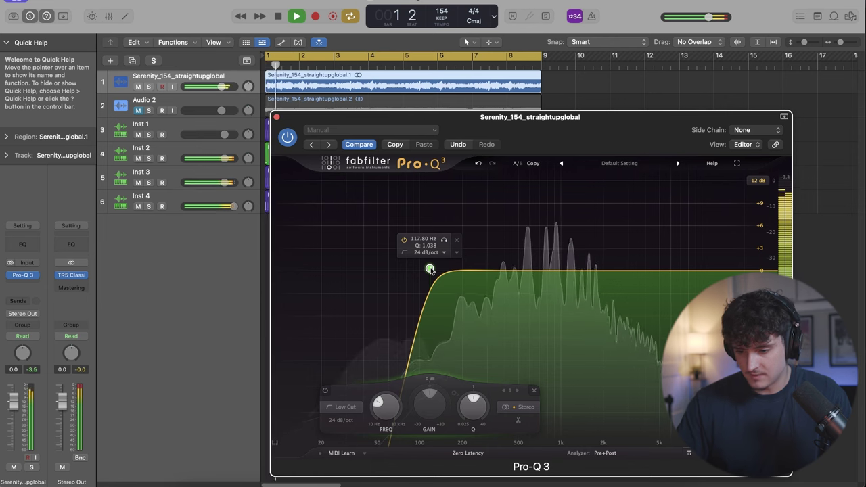
drag(430, 270, 432, 268)
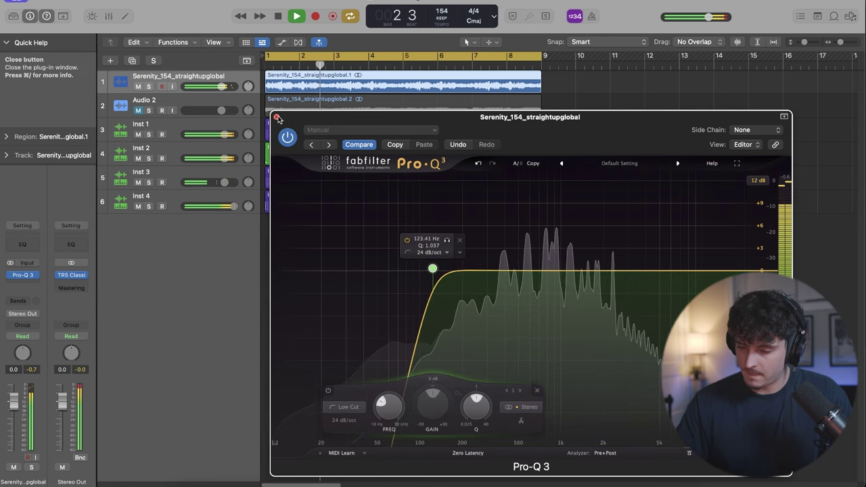
click(276, 118)
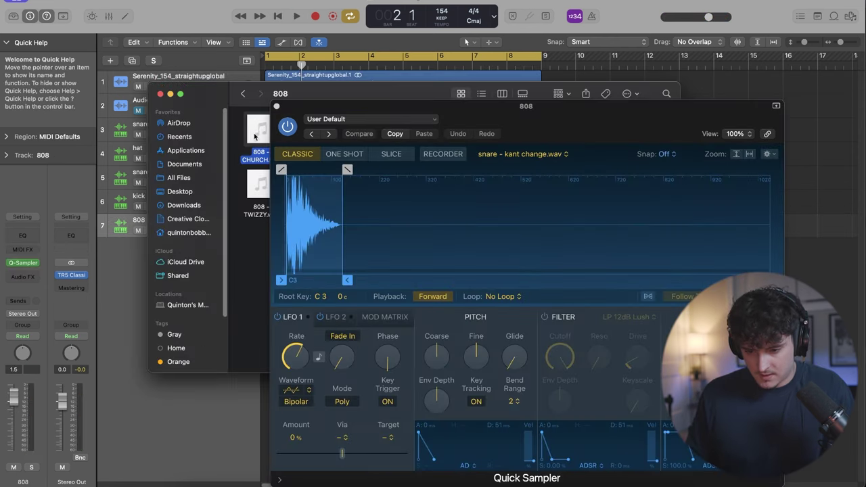
- Load 808 - CHURCH.wav from Finder into the 808 track's Quick Sampler and clear both windows from view
drag(255, 136, 325, 222)
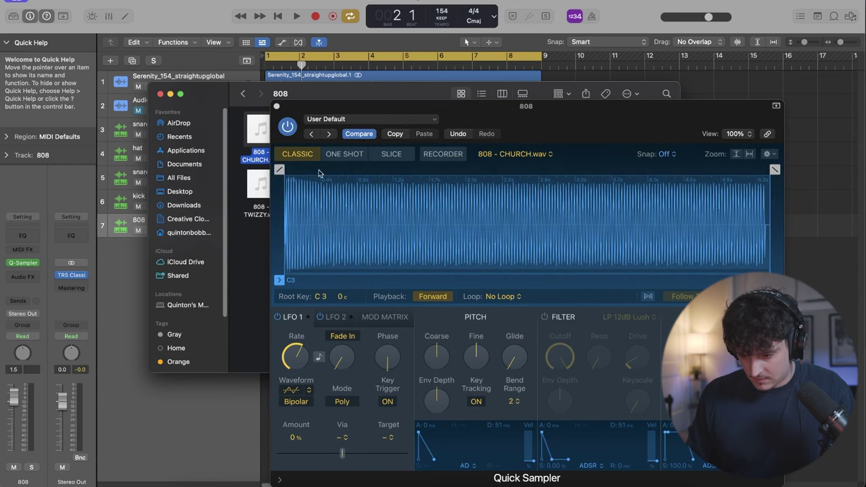
click(277, 107)
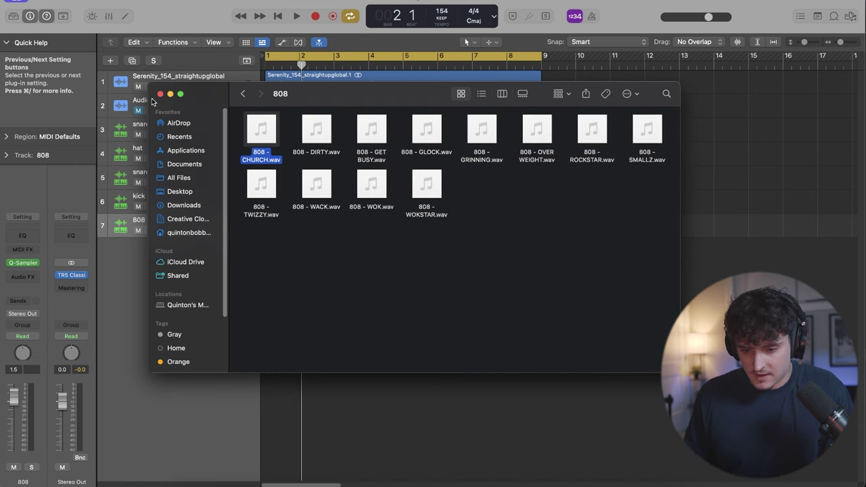
click(278, 3)
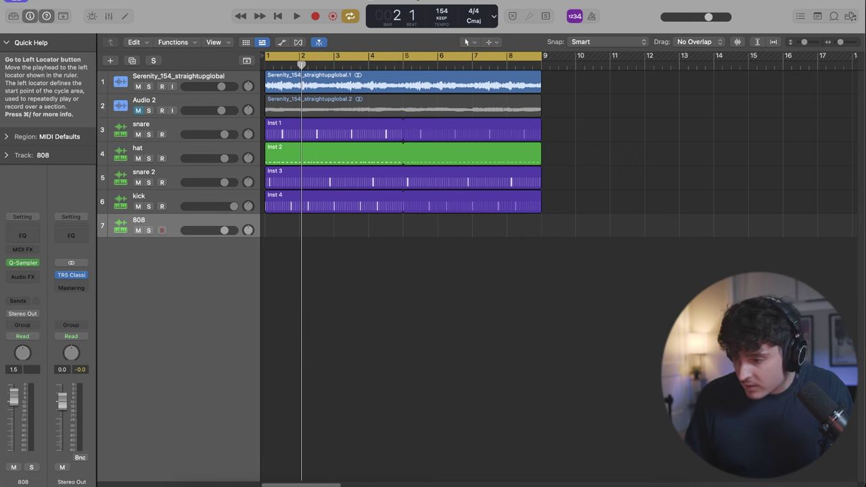
- Open Musical Typing and try out bass notes on the 808 track over the playing beat
key(super+k)
key(a)
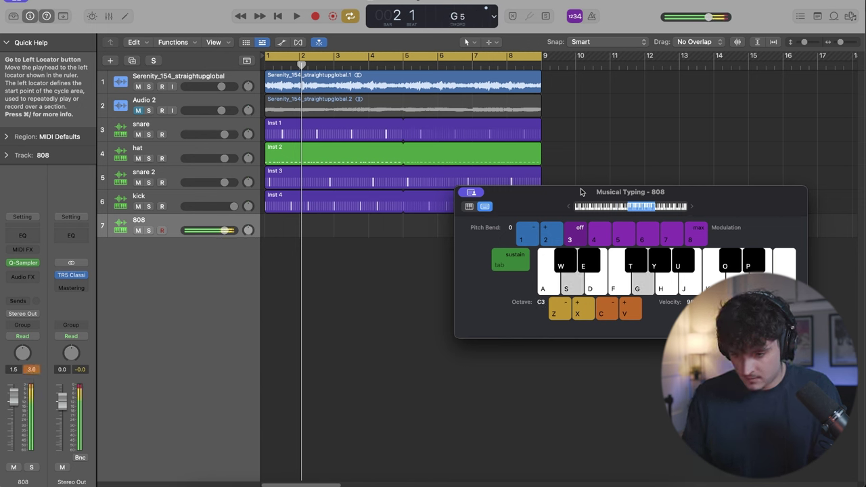
key(space)
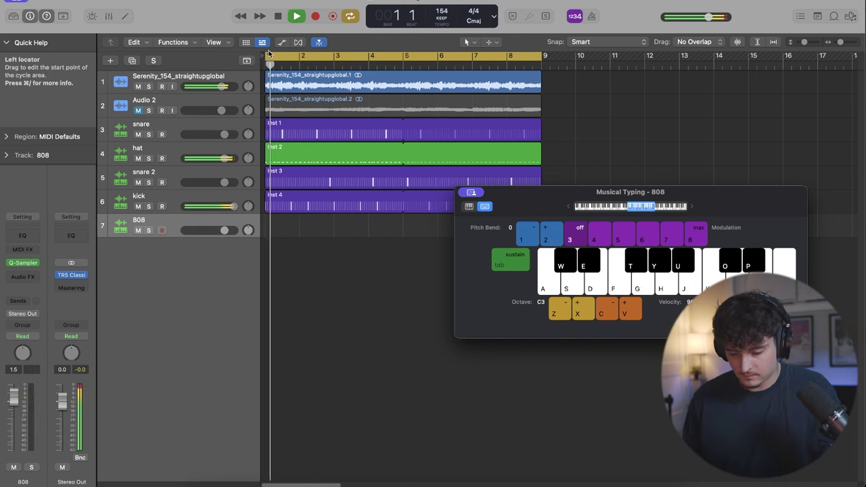
key(a)
key(d)
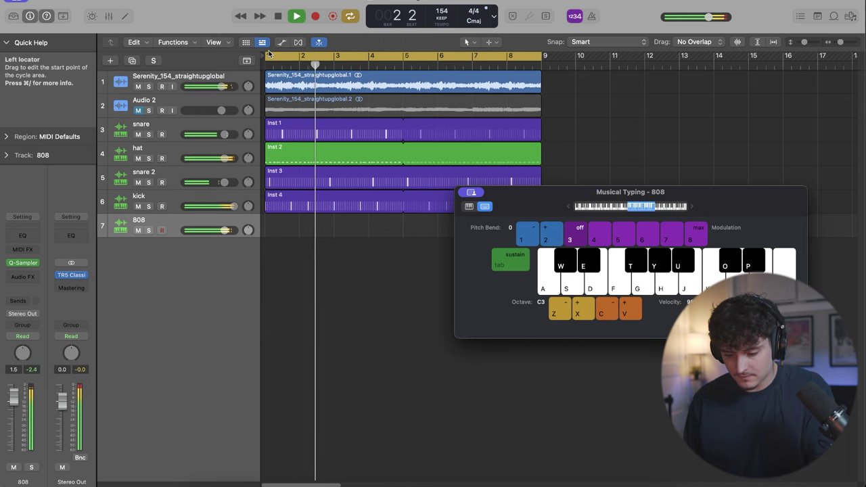
key(g)
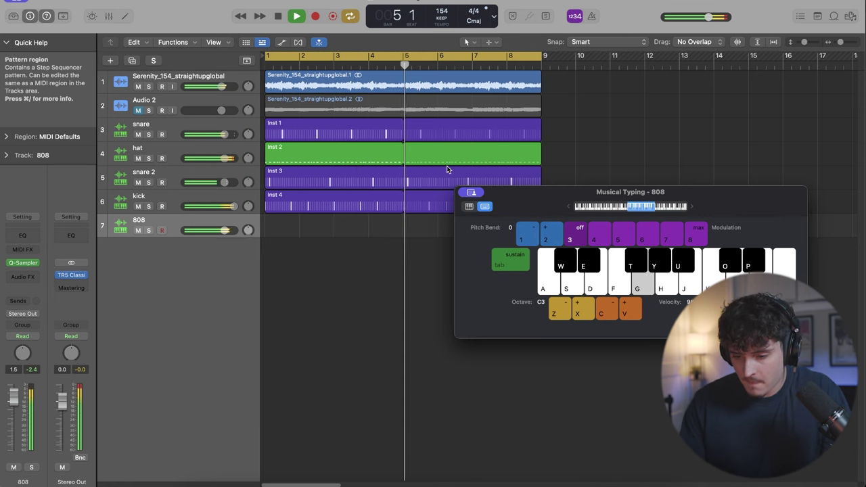
key(space)
- Record an 808 bass line with Musical Typing from bar 1 through bar 8 over the beat
click(315, 17)
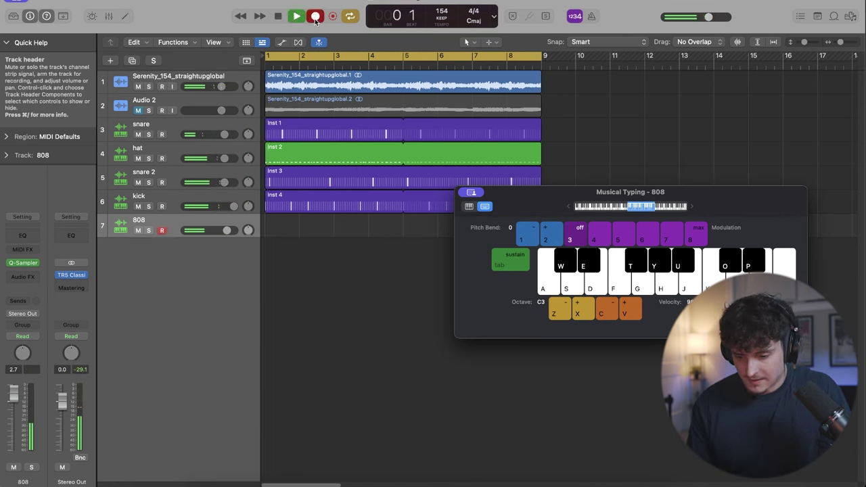
key(t)
key(t)
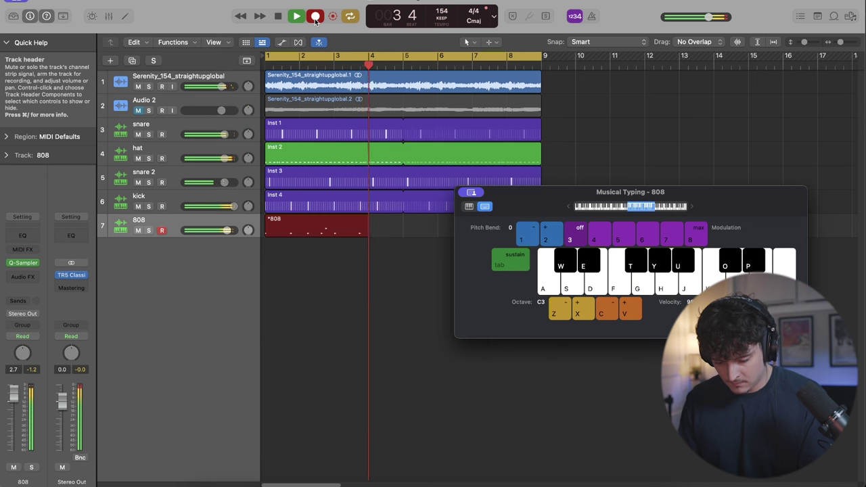
key(a)
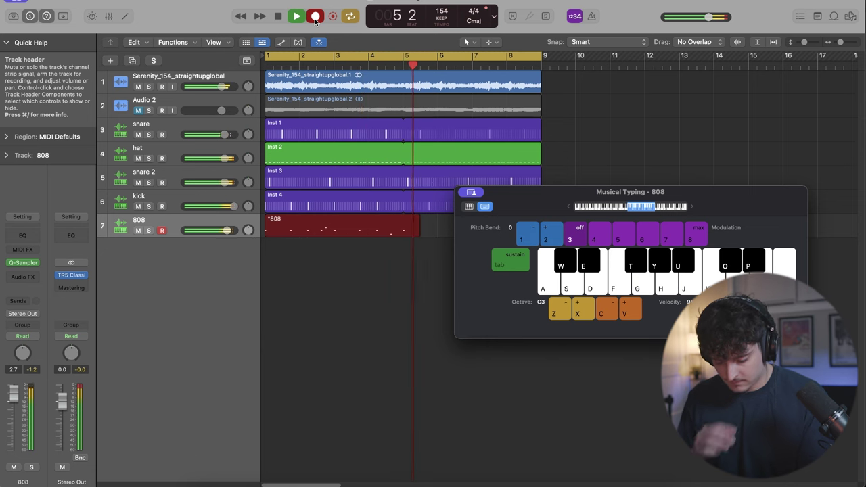
key(t)
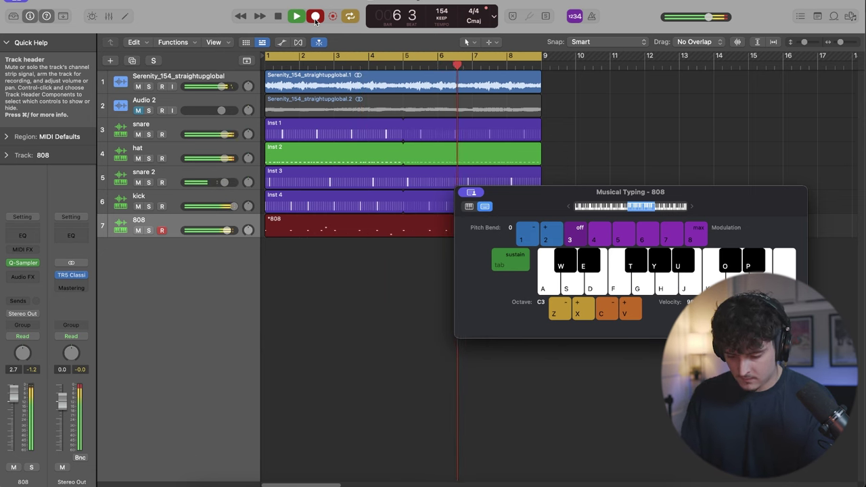
key(a)
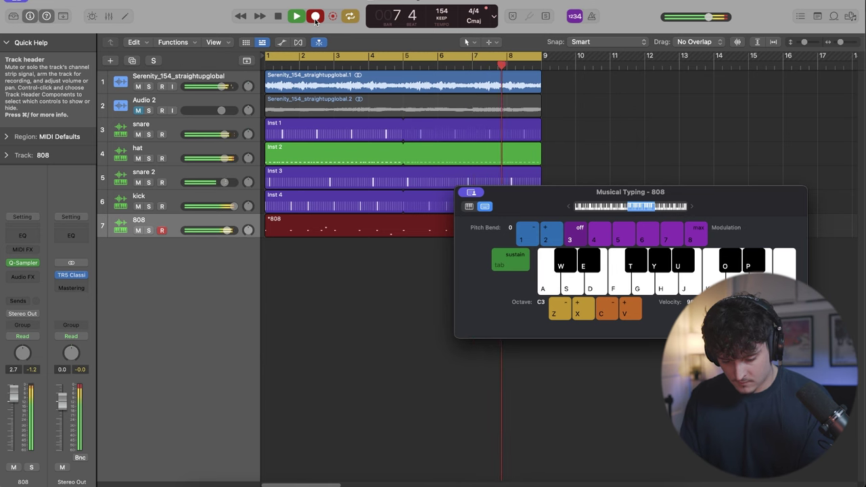
key(s)
- Select the four low 808 notes in bars 7 and 8 in the Piano Roll and check the bass line in playback
drag(551, 296, 813, 383)
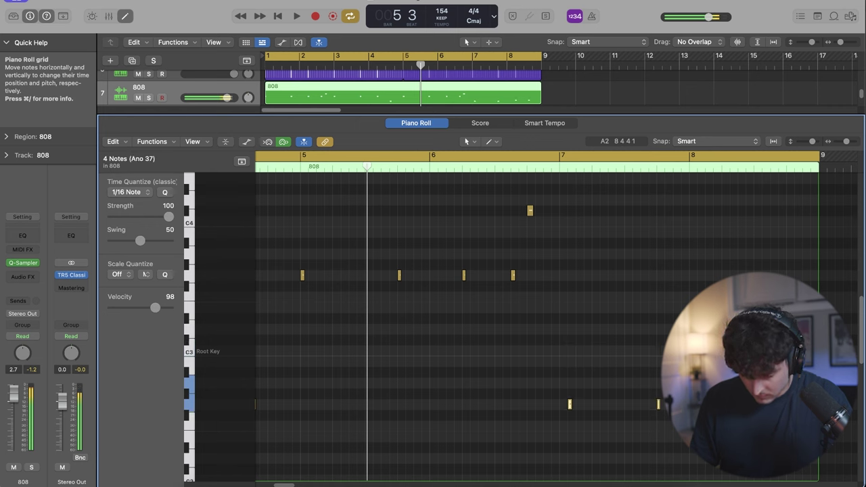
key(space)
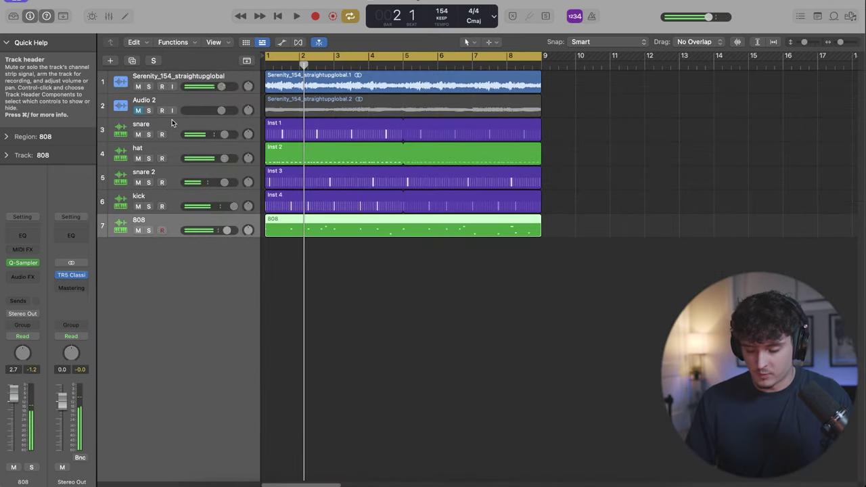
- Turn off Cycle mode and unmute the Audio 2 track
key(c)
click(138, 111)
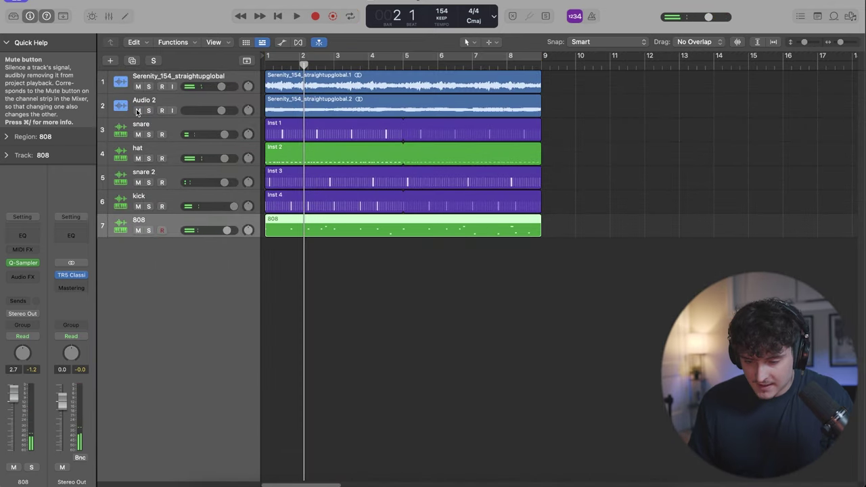
- Copy all seven regions and paste them at bar 9 so the loop repeats through bar 16
drag(552, 241, 528, 168)
key(super+a)
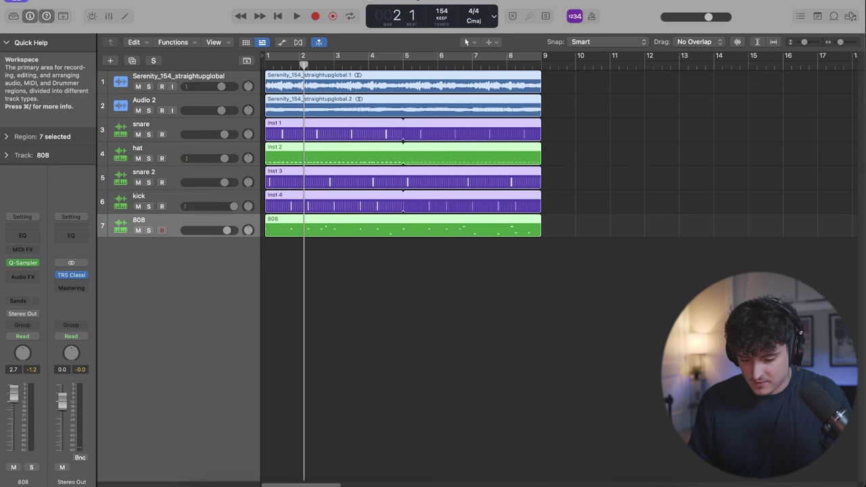
key(super+v)
key(super+z)
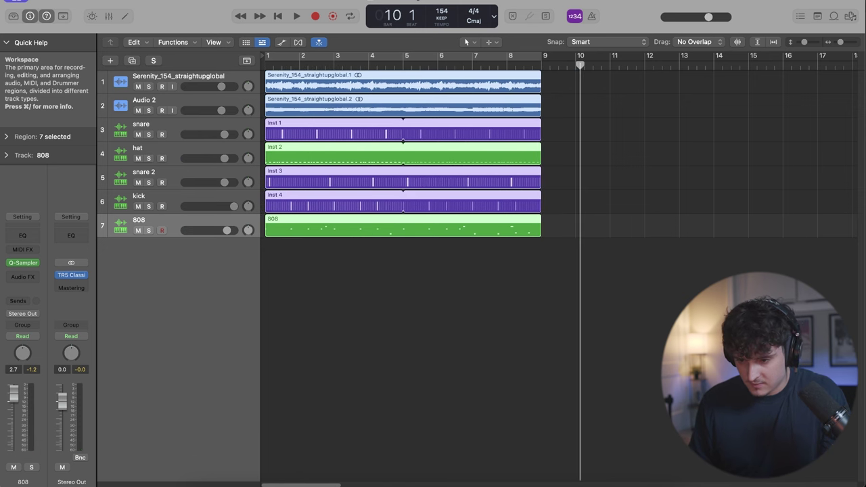
click(543, 63)
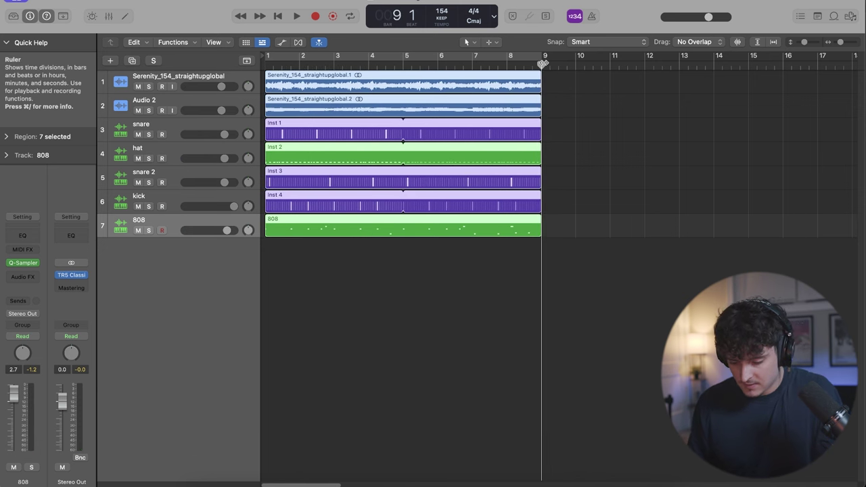
key(super+v)
scroll(544, 62, down, 5)
scroll(544, 63, up, 1)
scroll(544, 63, up, 4)
scroll(543, 63, down, 3)
scroll(543, 63, up, 2)
scroll(367, 79, left, 1)
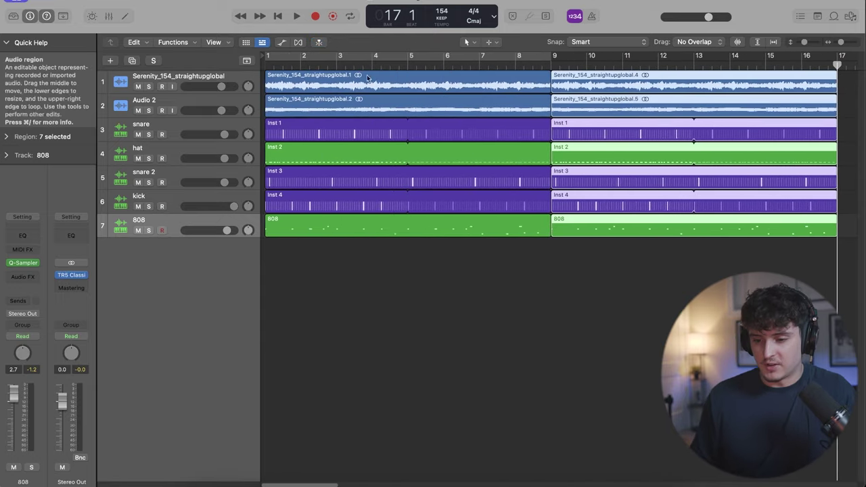
- Rearrange the drum and 808 regions to enter at bar 17 and raise the 808 track's volume to 4.0 dB during playback
click(338, 123)
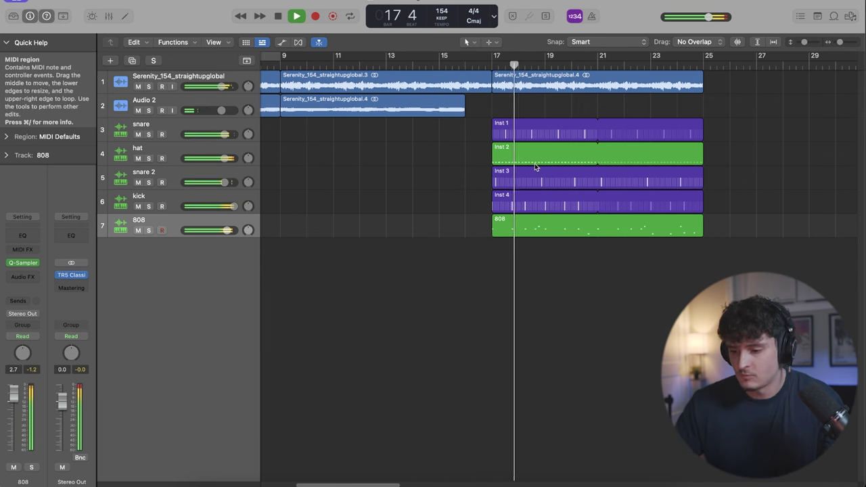
drag(227, 230, 230, 230)
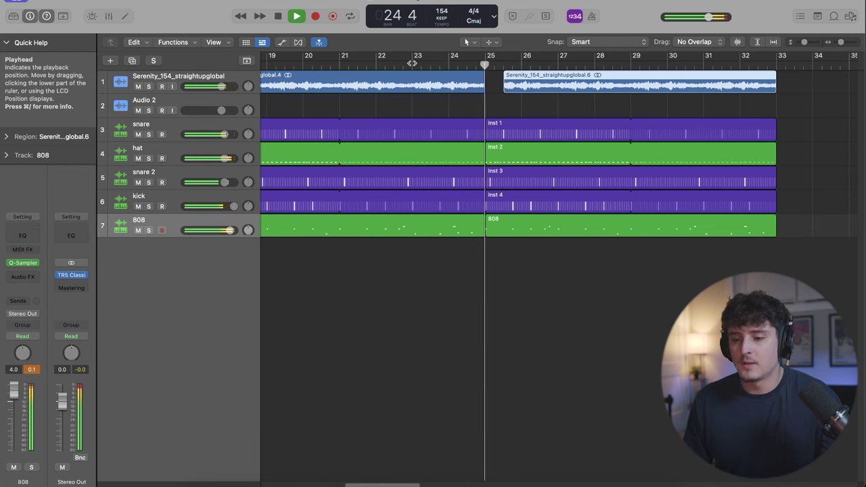
key(space)
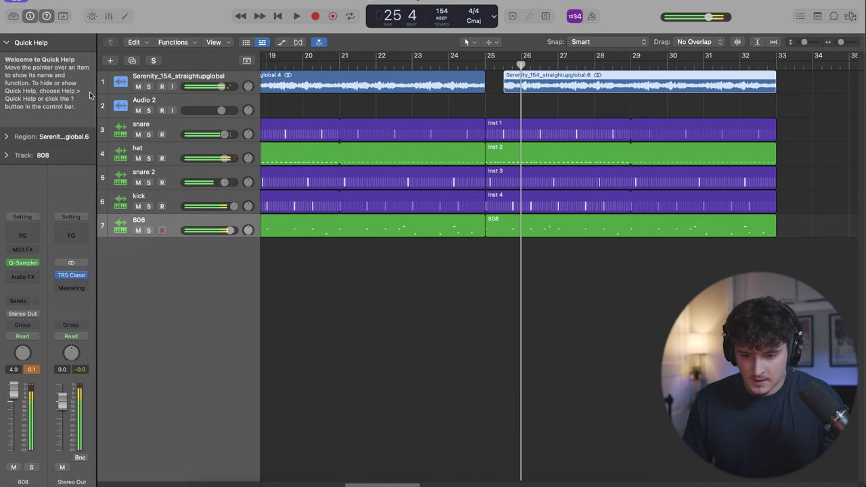
- Insert ValhallaVintageVerb after Pro-Q 3 on the Serenity_154_straightupglobal track
click(142, 74)
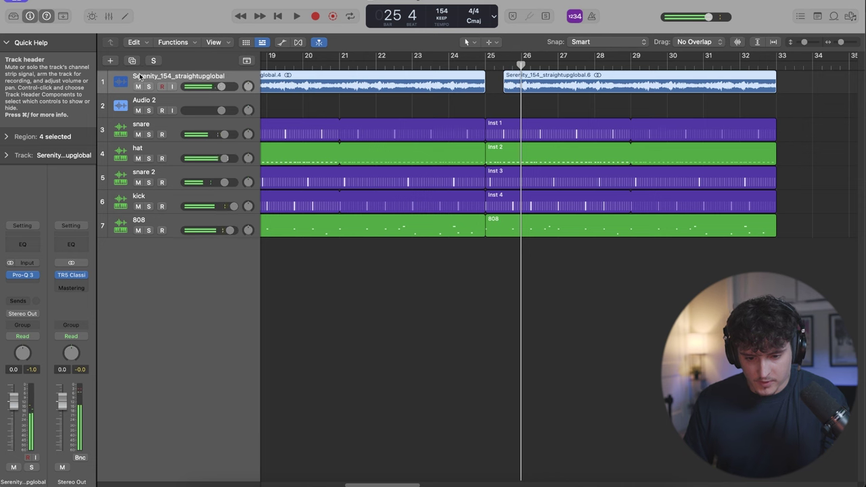
click(27, 283)
mouse_move(80, 477)
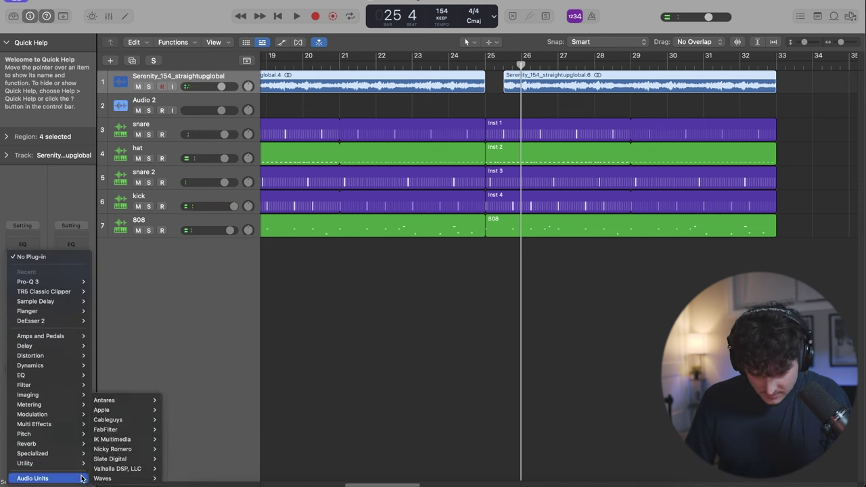
mouse_move(150, 469)
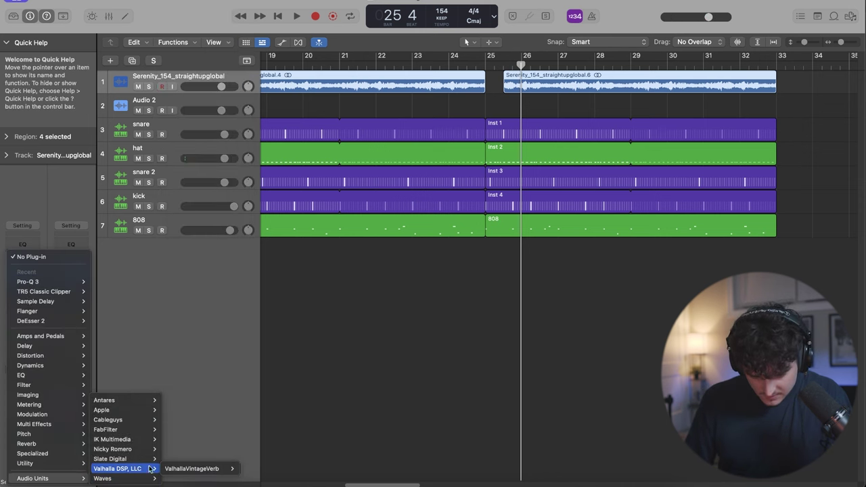
click(209, 468)
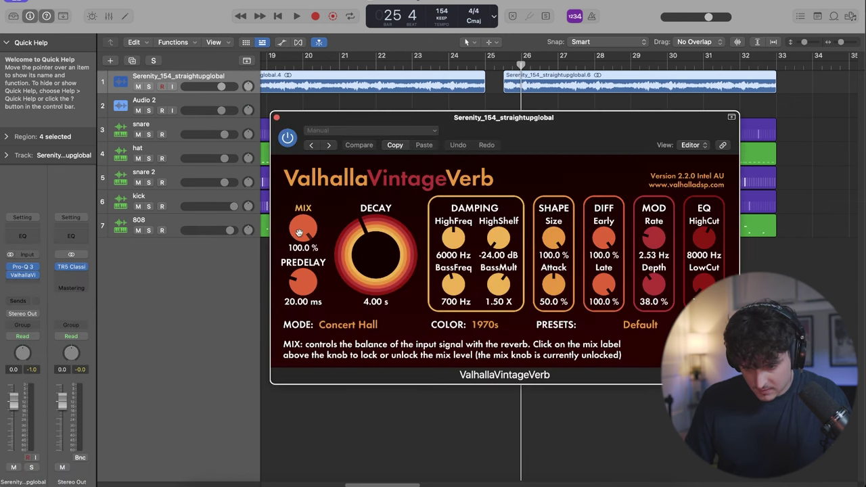
- Lower the reverb mix to 6.7 %, listen to it in the beat and close the plug-in window
drag(302, 230, 304, 259)
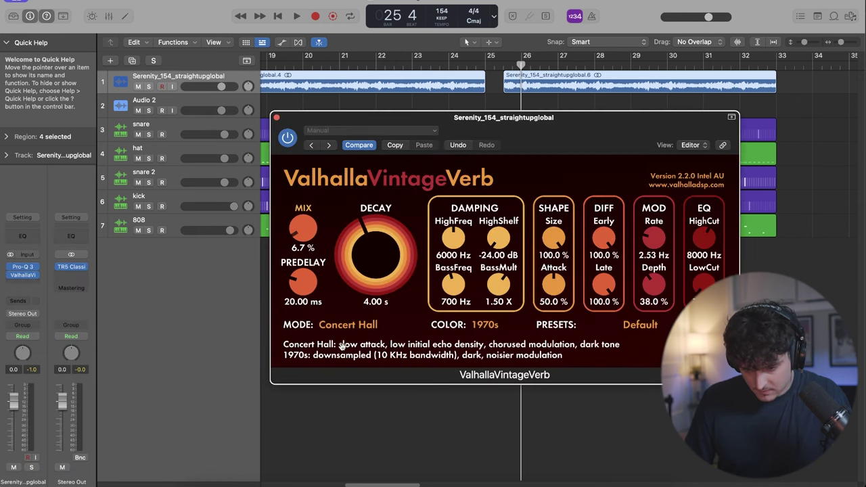
key(space)
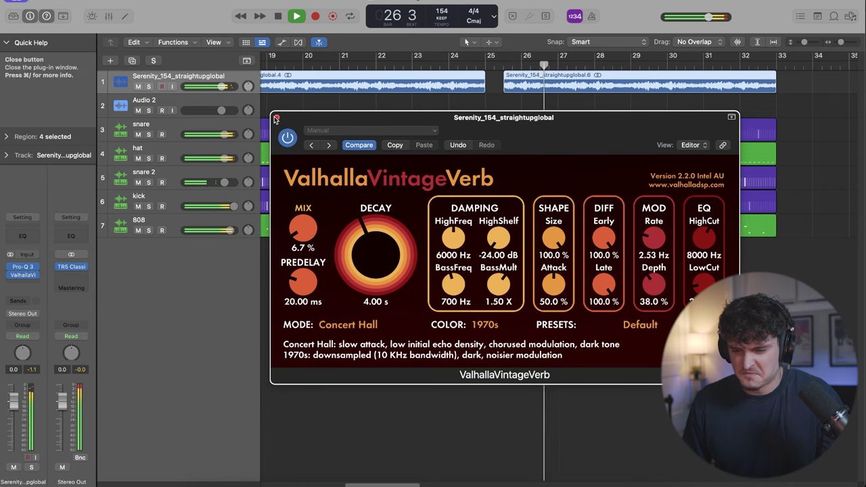
click(276, 118)
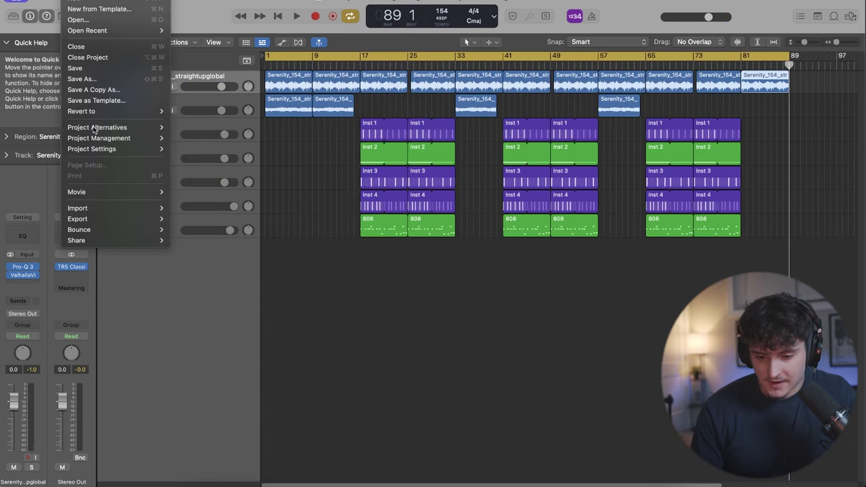
- Bounce the whole arrangement from bar 1 to bar 89 as an offline MP3 with normalizing on
mouse_move(116, 220)
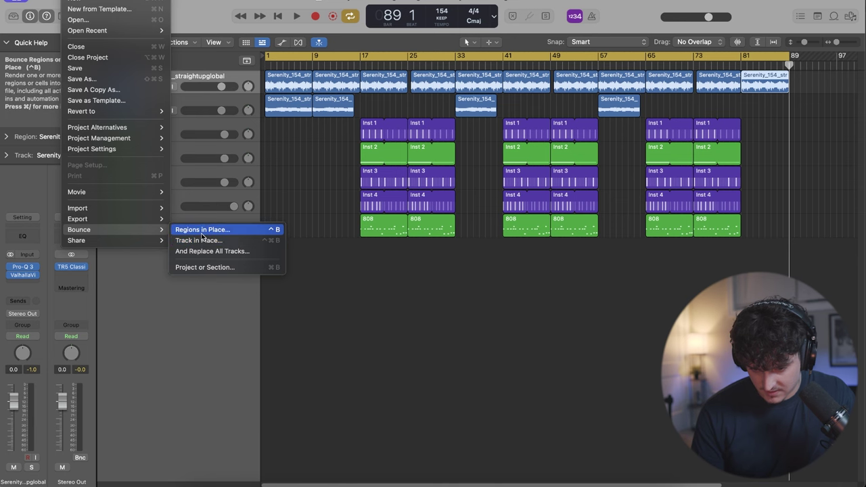
click(226, 269)
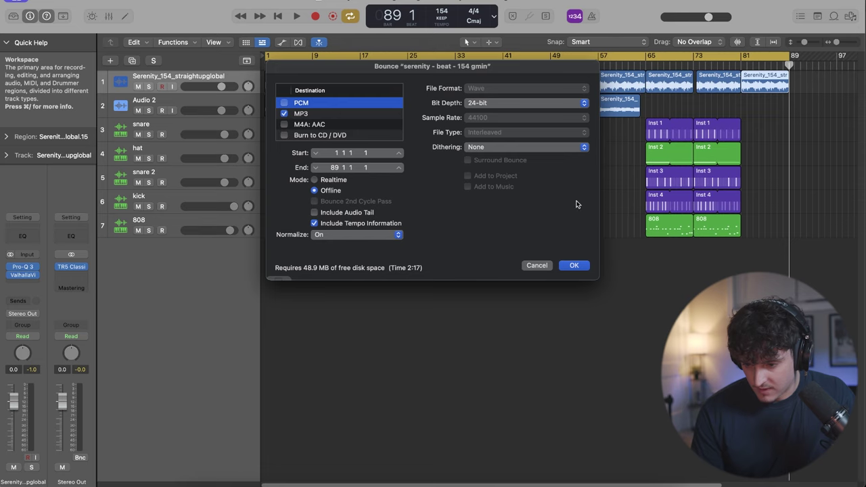
click(573, 265)
click(614, 351)
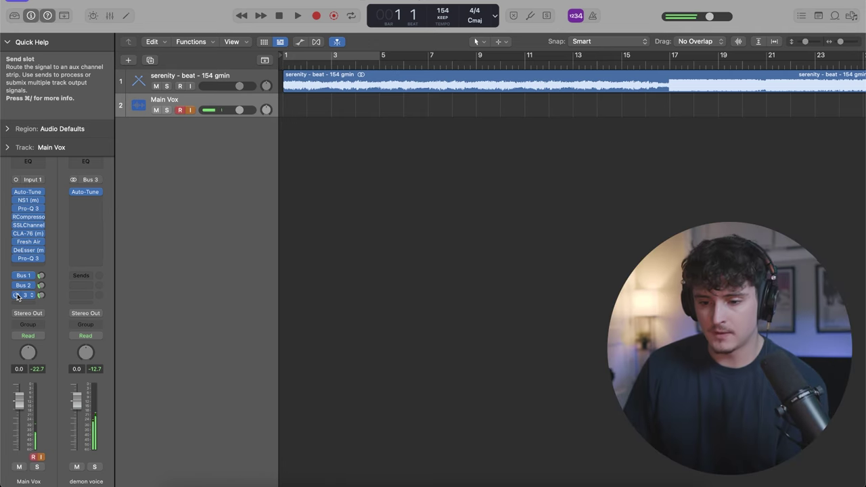
- Record a vocal take on the Main Vox track over the bounced beat until just past bar 31
key(space)
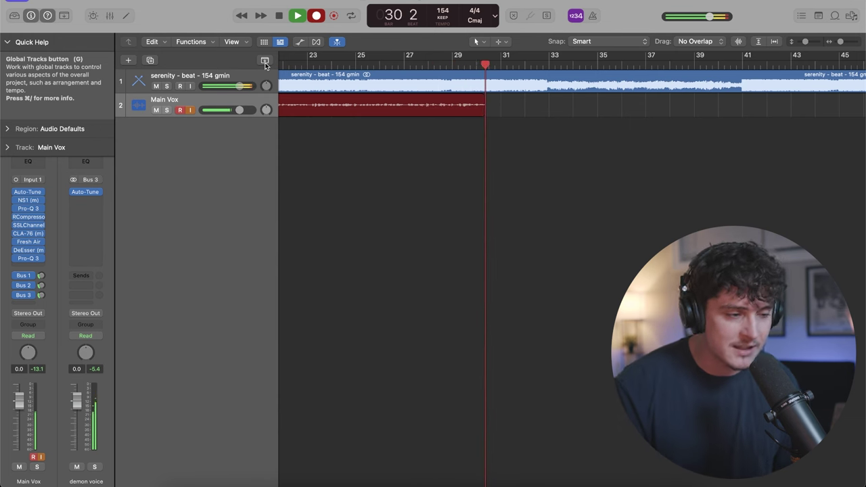
key(space)
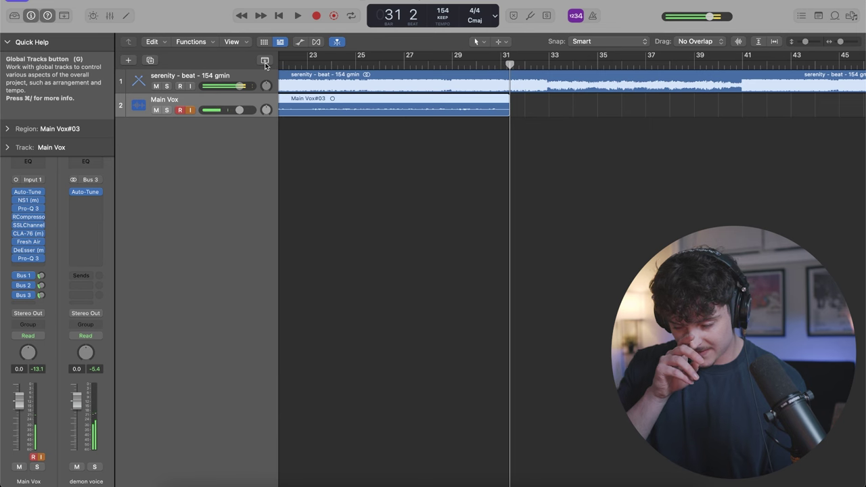
- Play back the Main Vox take from about bar 16 and show the Bus 2 delay channel strip
scroll(450, 99, left, 3)
scroll(451, 99, left, 4)
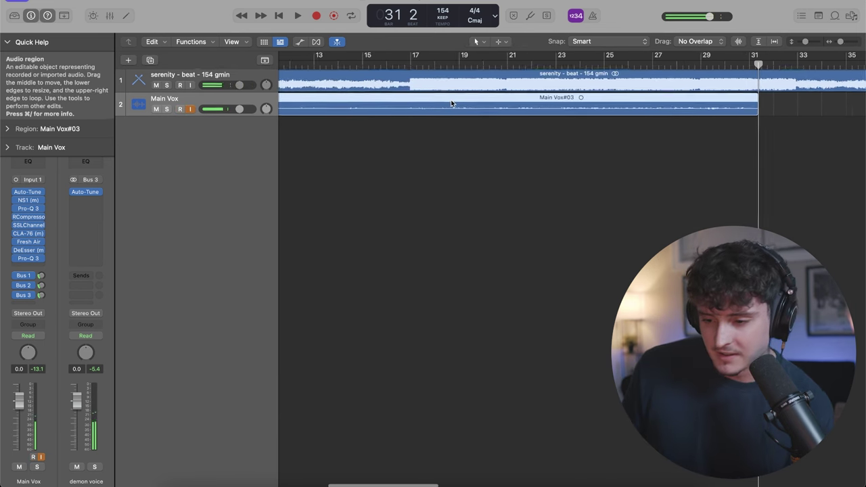
click(397, 64)
key(space)
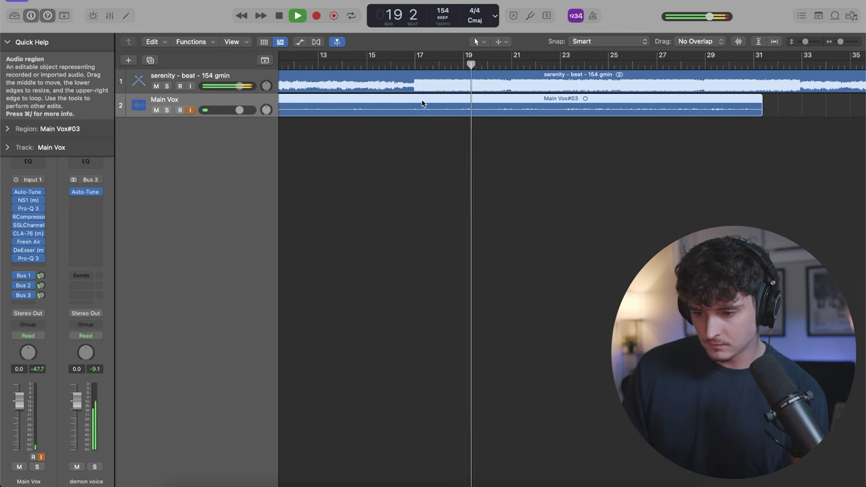
click(40, 285)
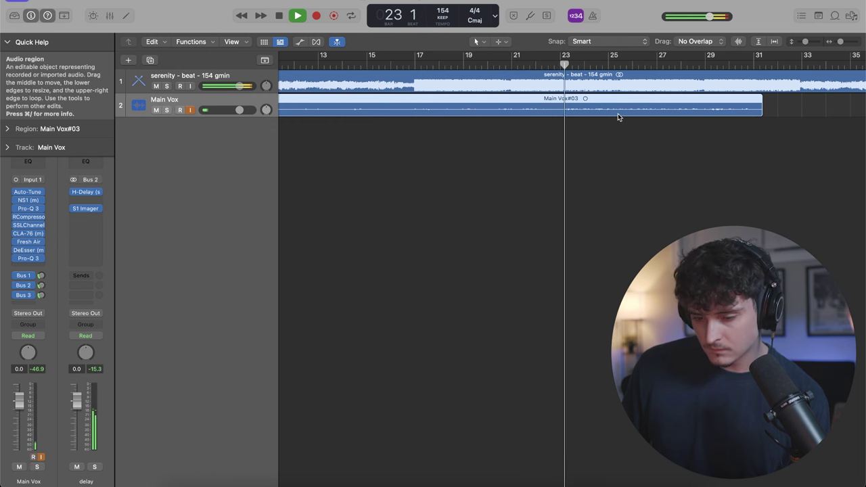
- Listen from bar 20, split the Main Vox take just after bar 21 and delete everything behind the cut
click(490, 65)
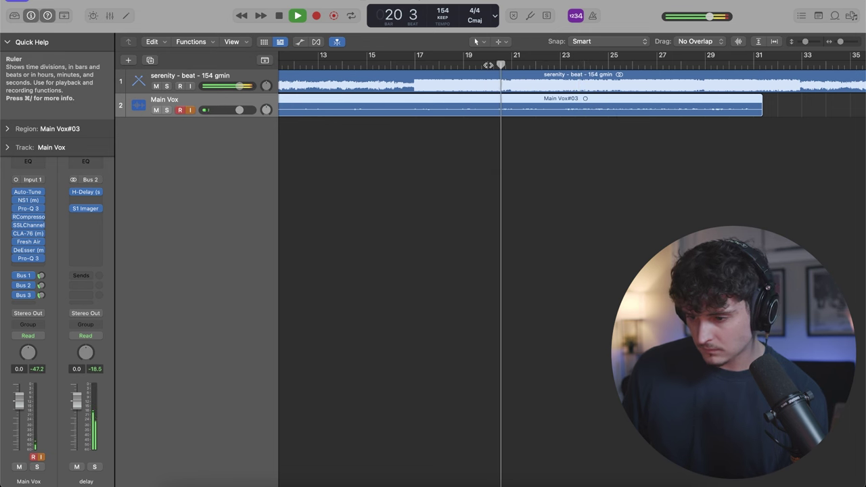
key(super+Right)
click(487, 65)
key(space)
key(super+Right)
key(space)
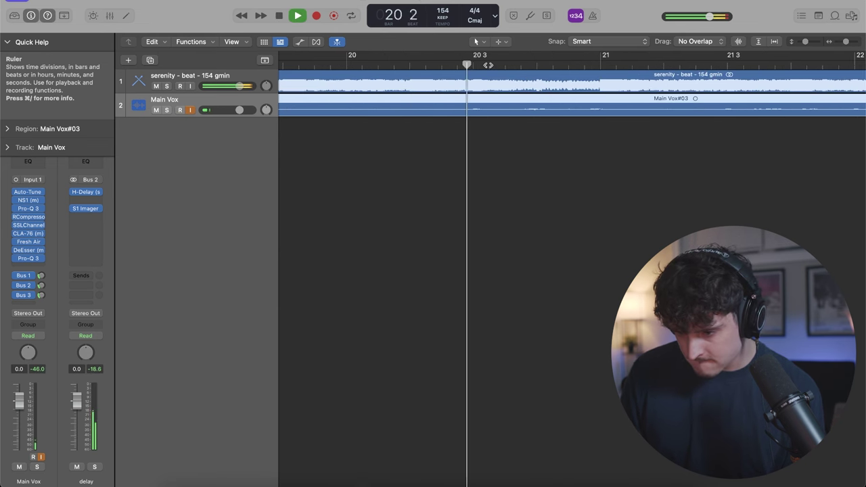
key(space)
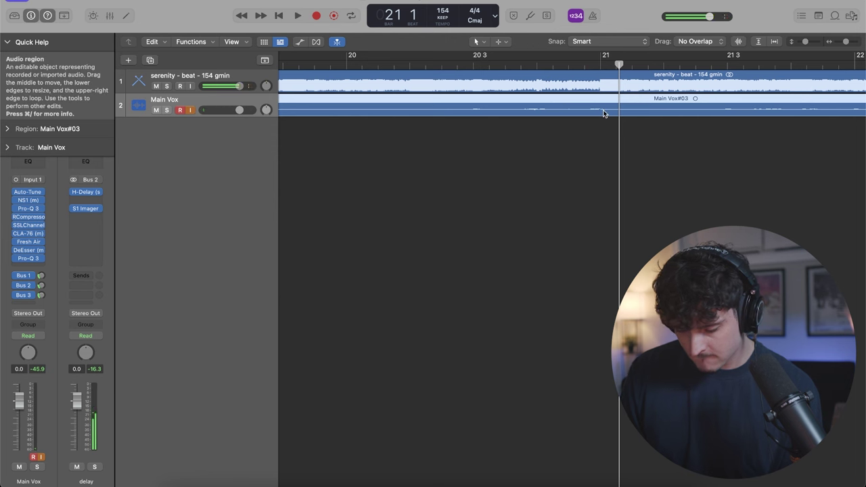
key(super+t)
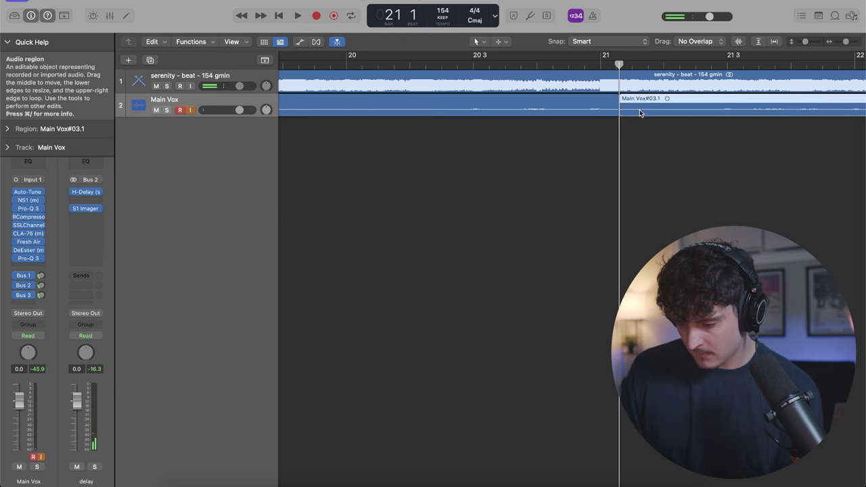
key(Delete)
- Check the end of the trimmed vocal in playback and add a second Main Vox track with the same effects
double_click(448, 65)
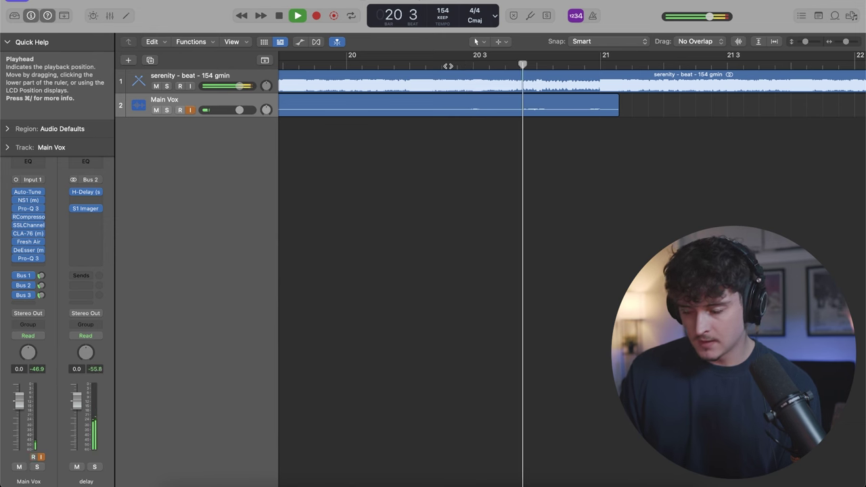
key(space)
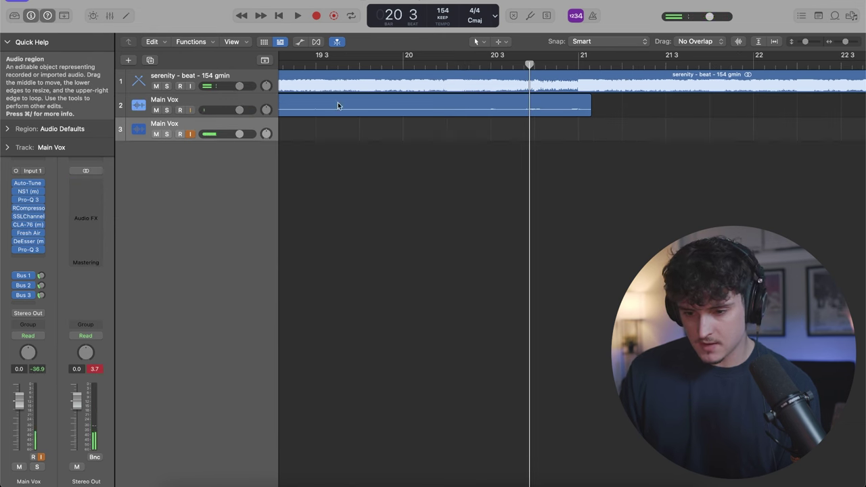
- Record a vocal take on the second Main Vox track from just after bar 20 to about bar 26, and play it back
click(436, 65)
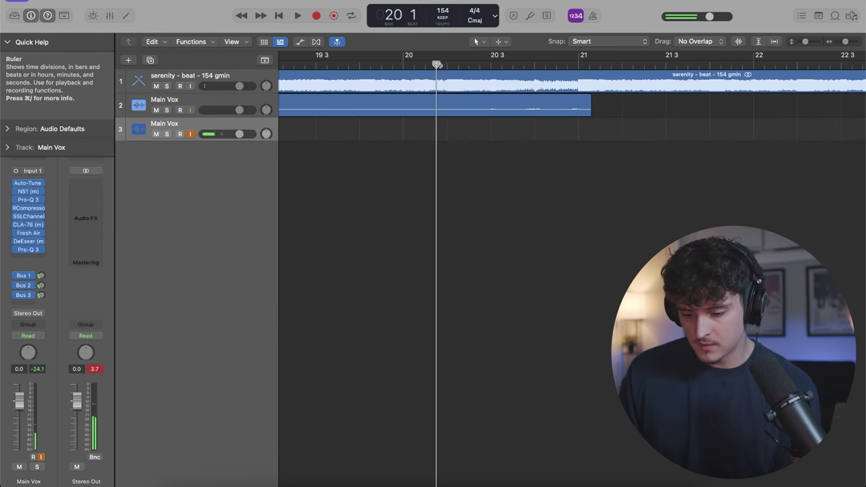
key(r)
key(super+Left)
key(super+Left)
key(super+Left)
key(super+Left)
key(super+Left)
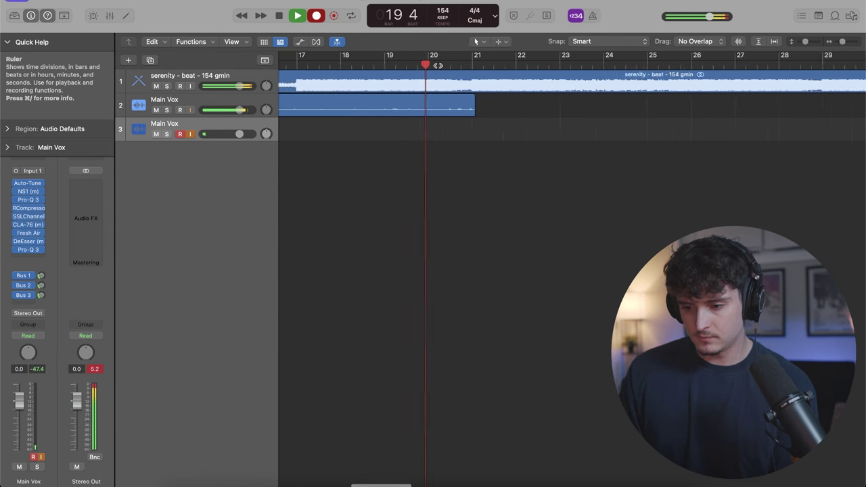
key(super+Left)
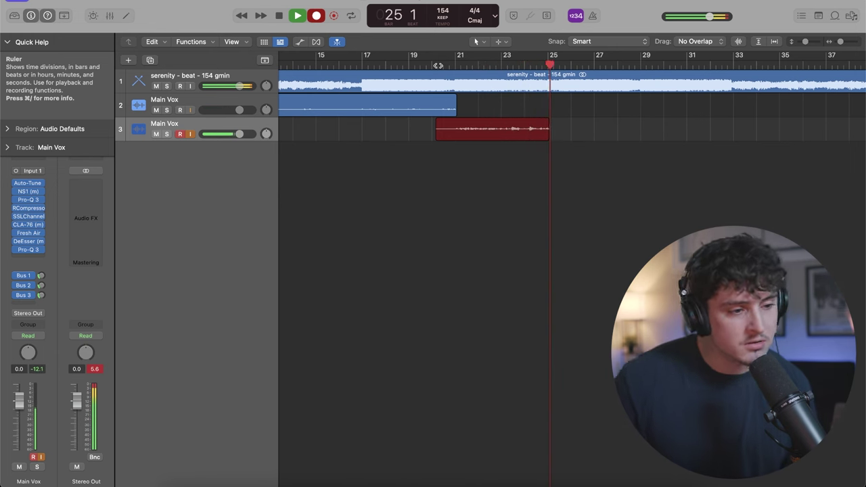
click(438, 65)
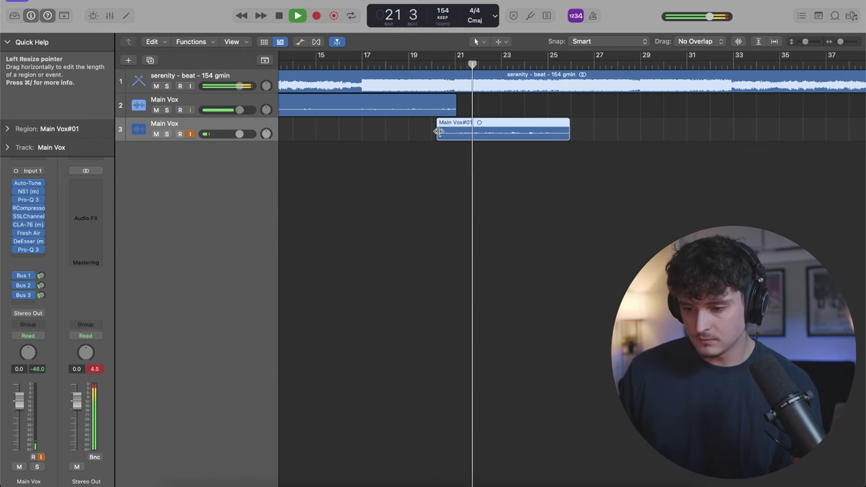
- Record another vocal take on the first Main Vox track from about bar 23 to bar 34
click(209, 100)
key(r)
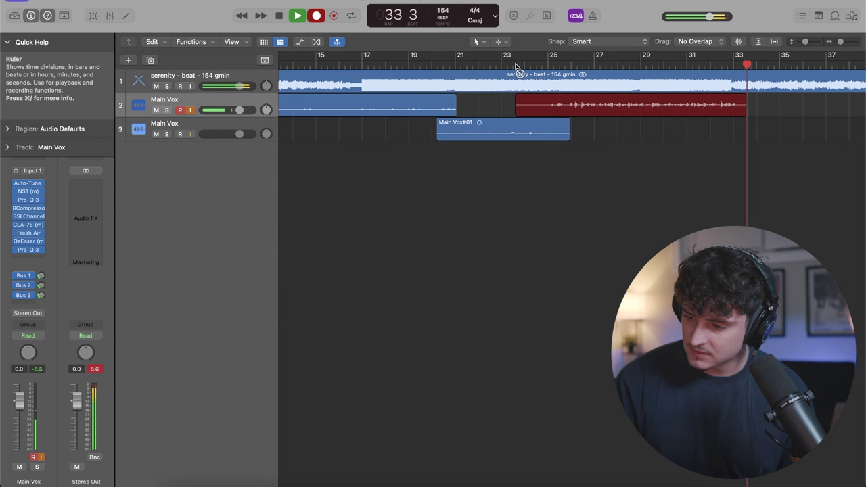
key(space)
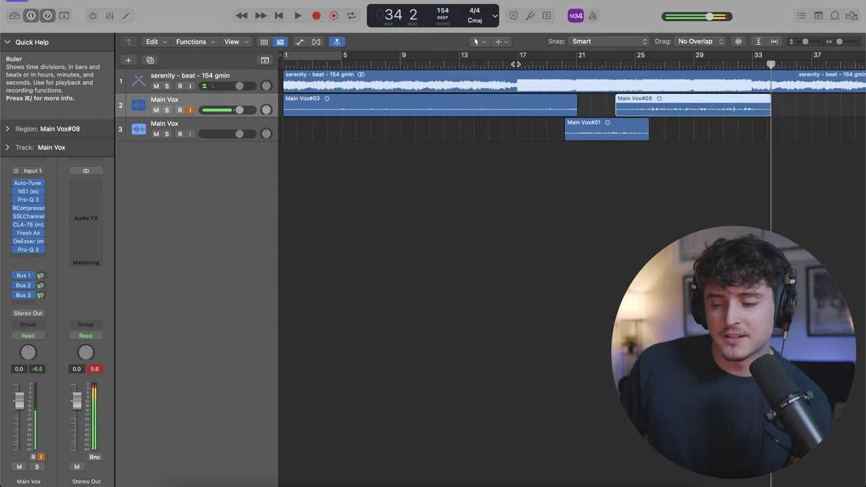
- Record an ad-lib take on the libs track from bar 1 to about bar 22
key(r)
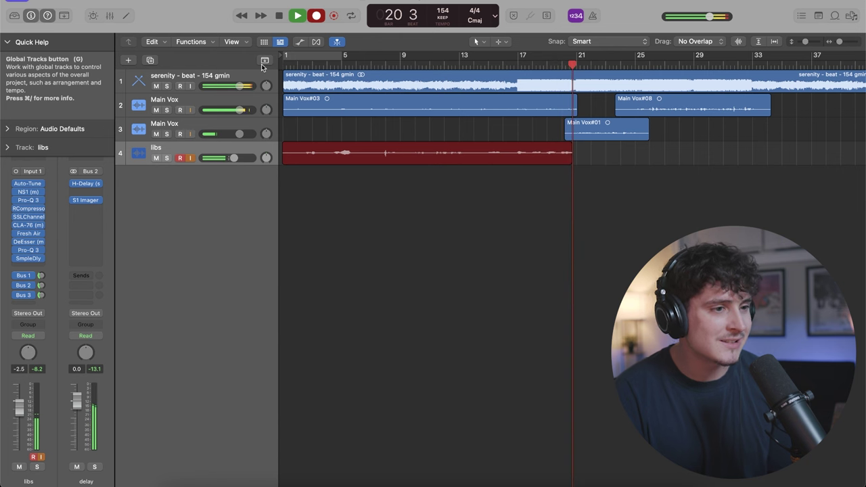
key(space)
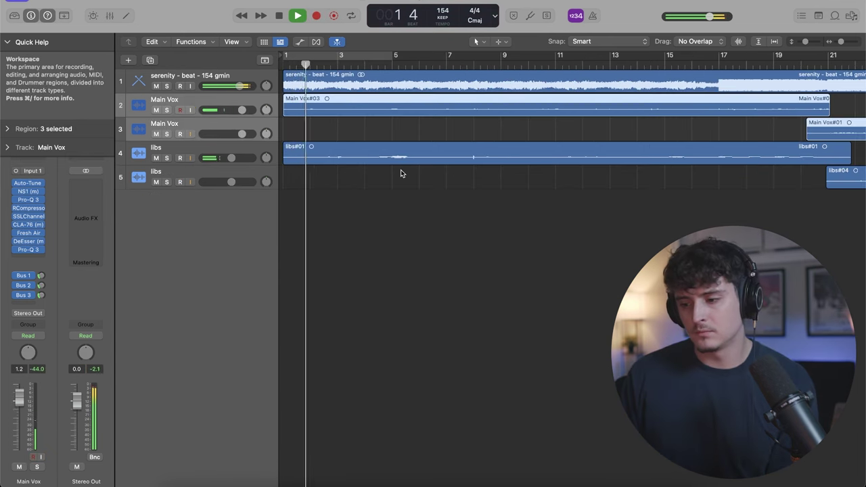
- Listen to the song from bar 1 with all Main Vox and libs regions in view
scroll(401, 174, down, 3)
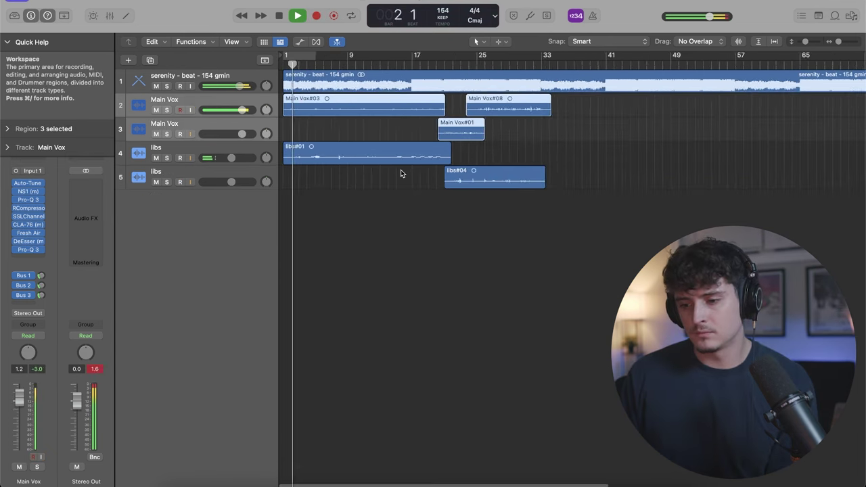
scroll(400, 174, up, 5)
scroll(400, 173, down, 2)
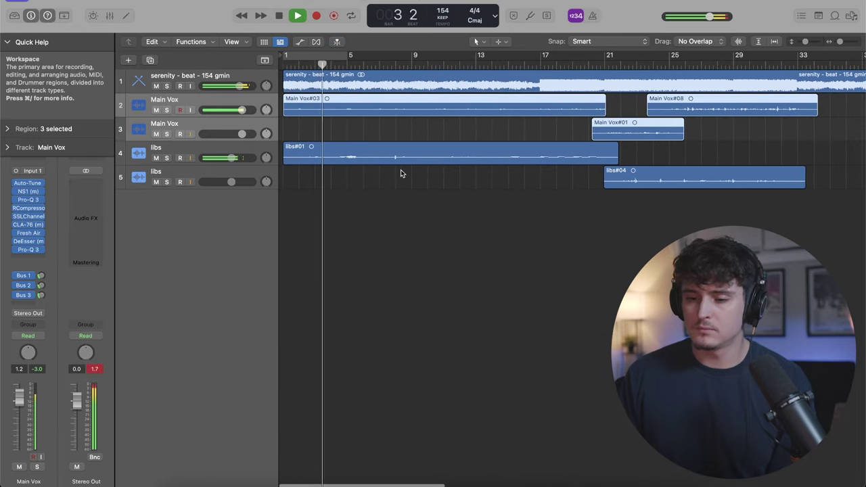